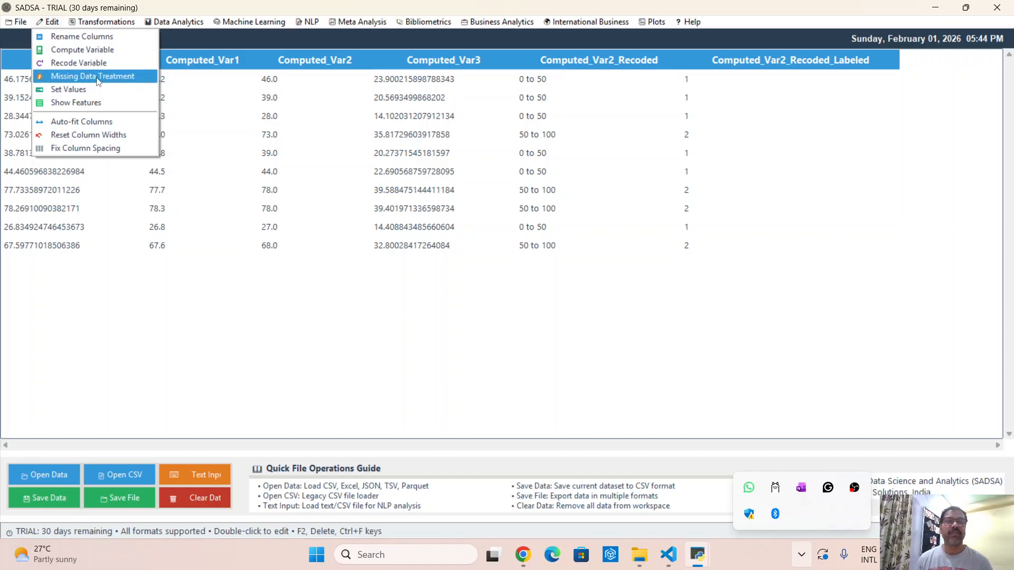
- Load the missing_numeric.csv data file from the data folder into the workspace
left_click(458, 173)
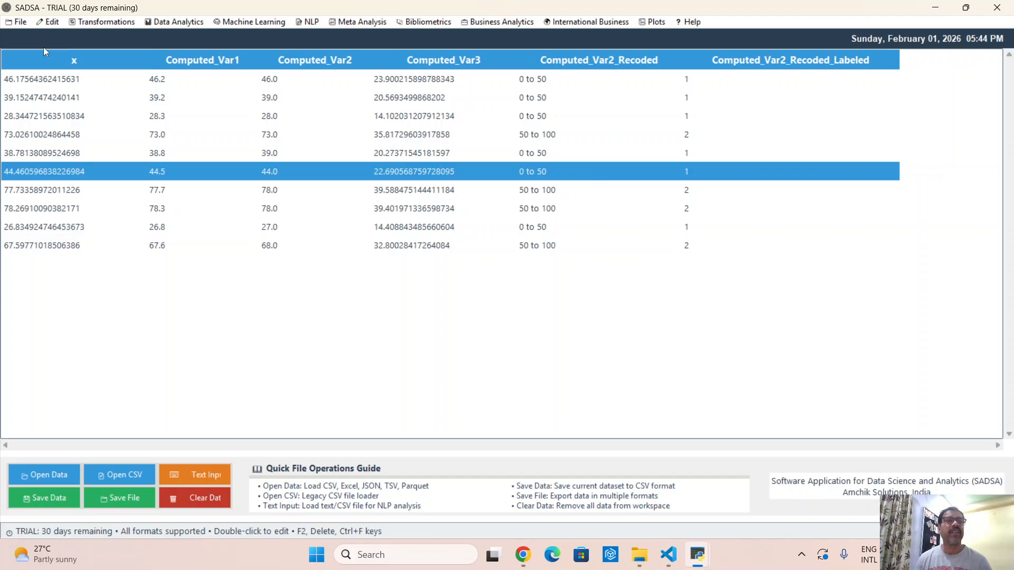
left_click(17, 21)
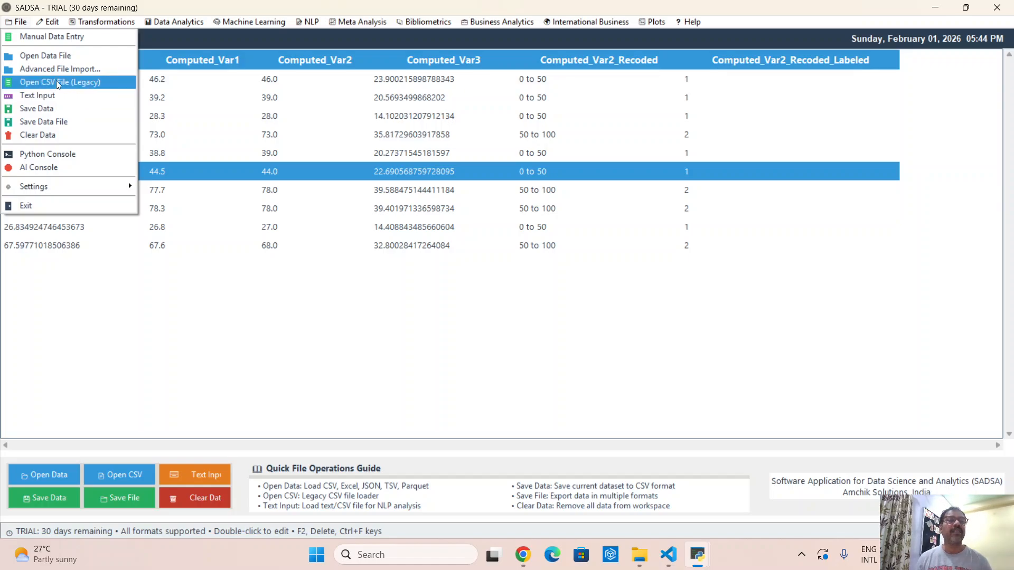
left_click(53, 82)
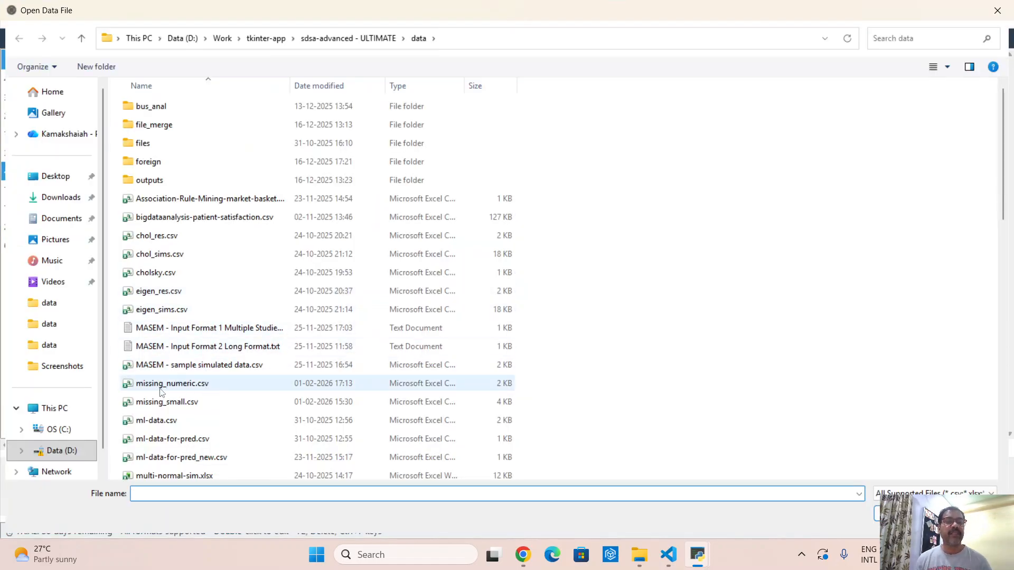
double_click(201, 391)
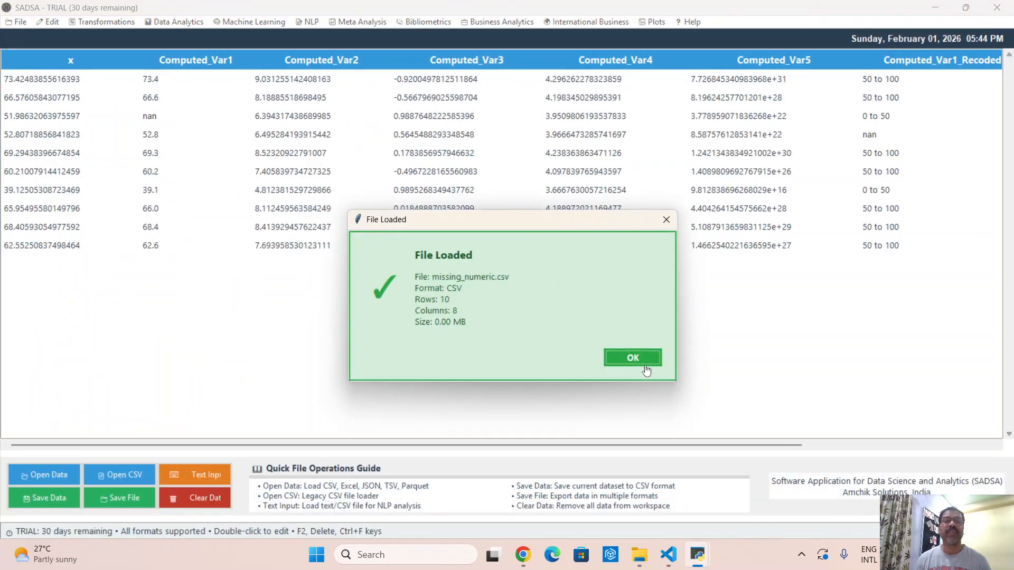
left_click(643, 363)
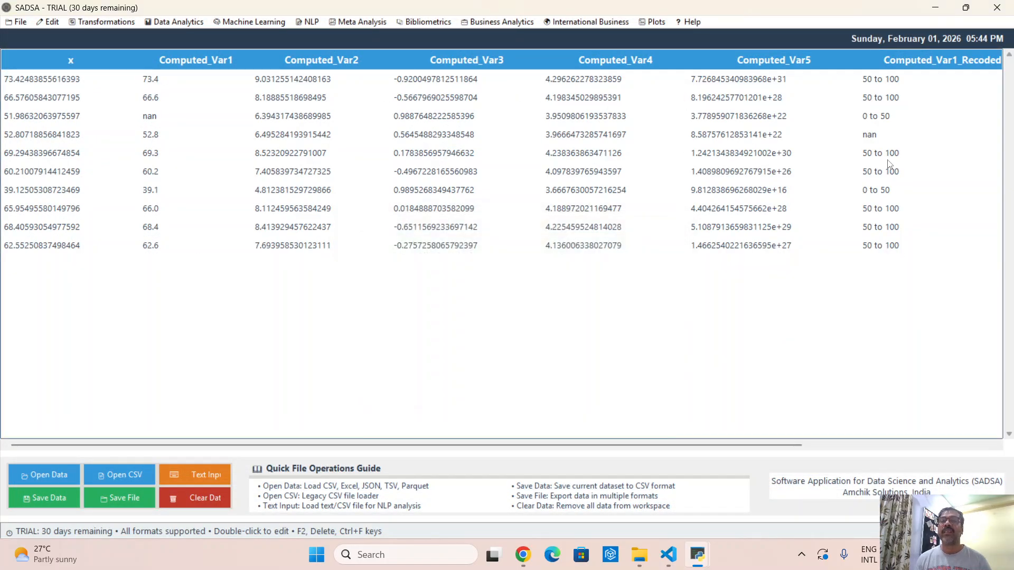
- Inspect the nan cells in the Computed_Var1 and Computed_Var1_Recoded columns without entering new values
left_click(154, 115)
double_click(155, 117)
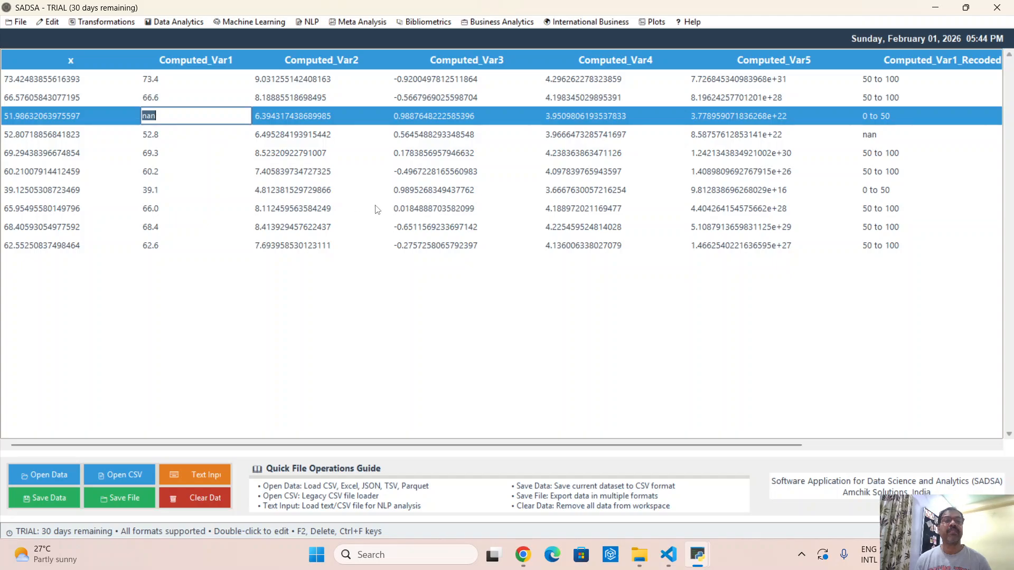
left_click(314, 204)
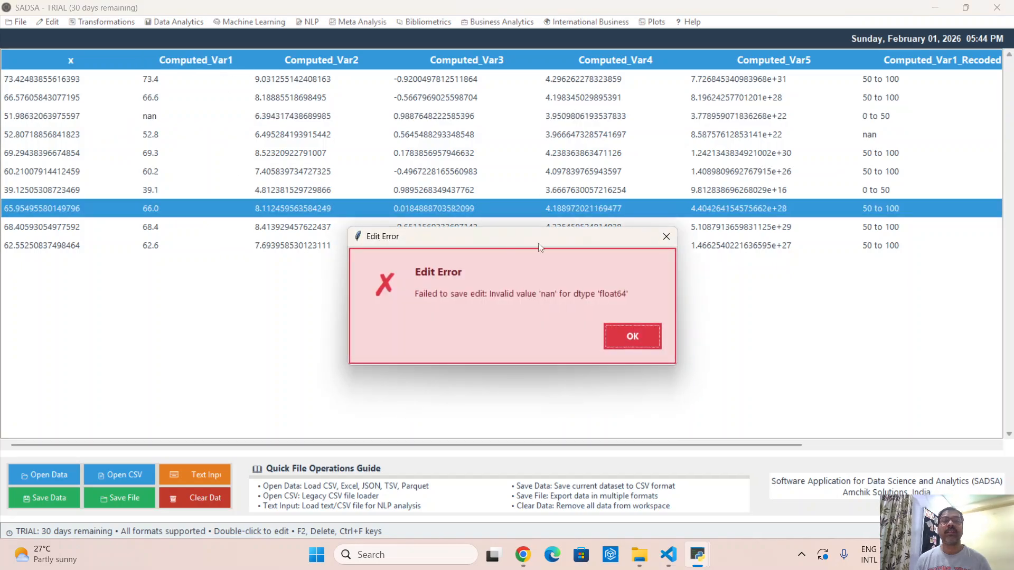
left_click(631, 341)
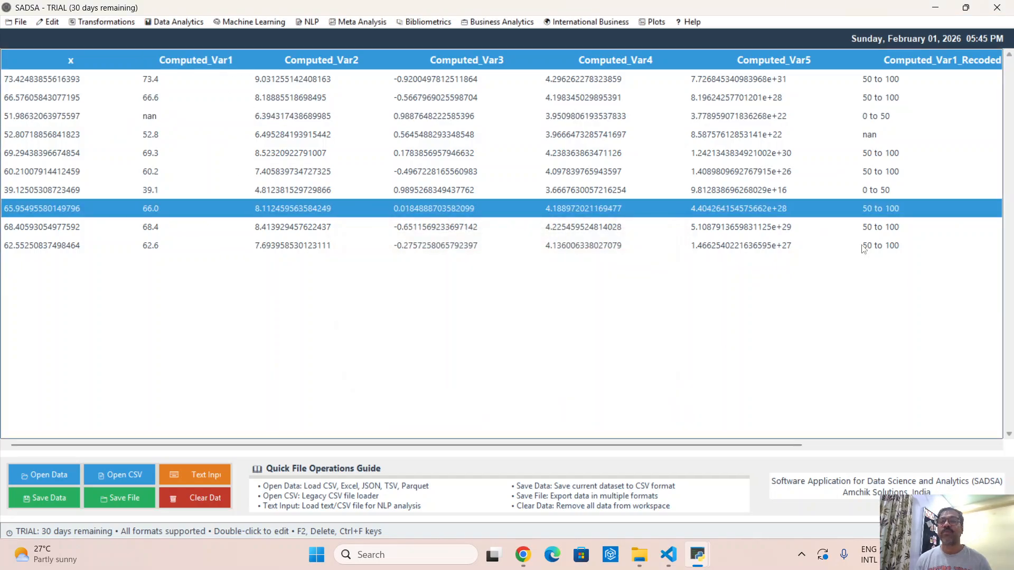
left_click(878, 137)
double_click(886, 135)
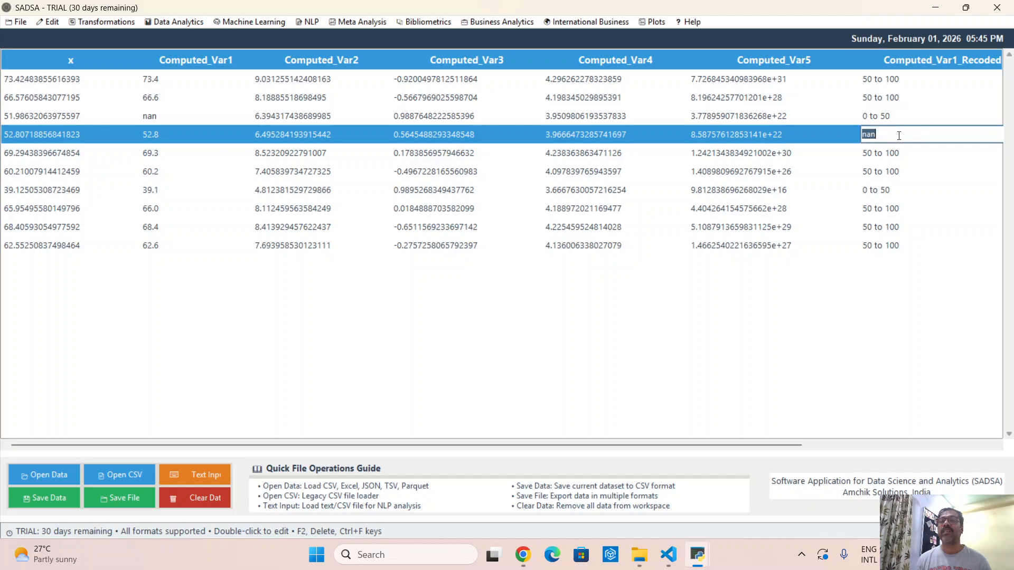
left_click(883, 358)
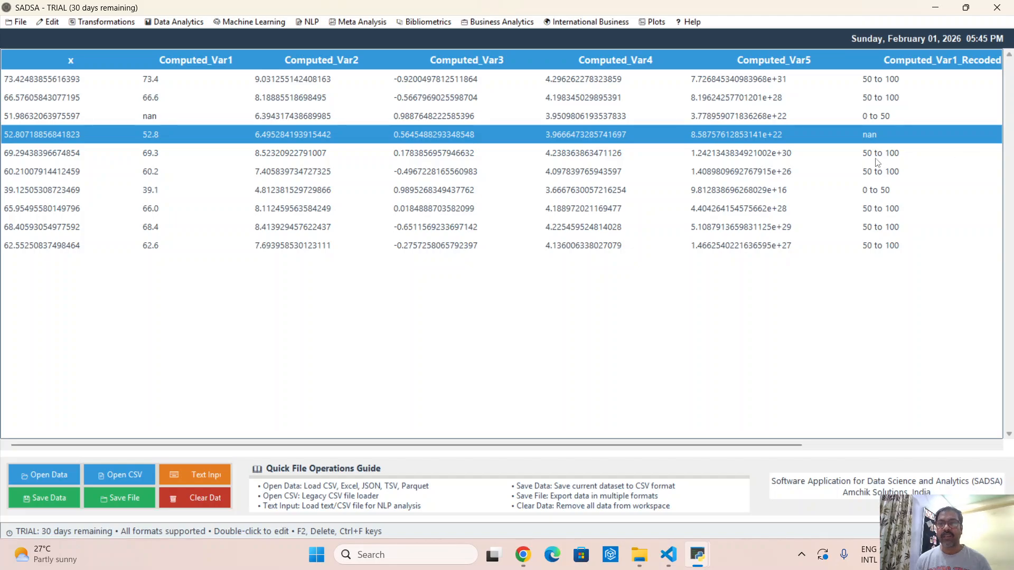
left_click(152, 115)
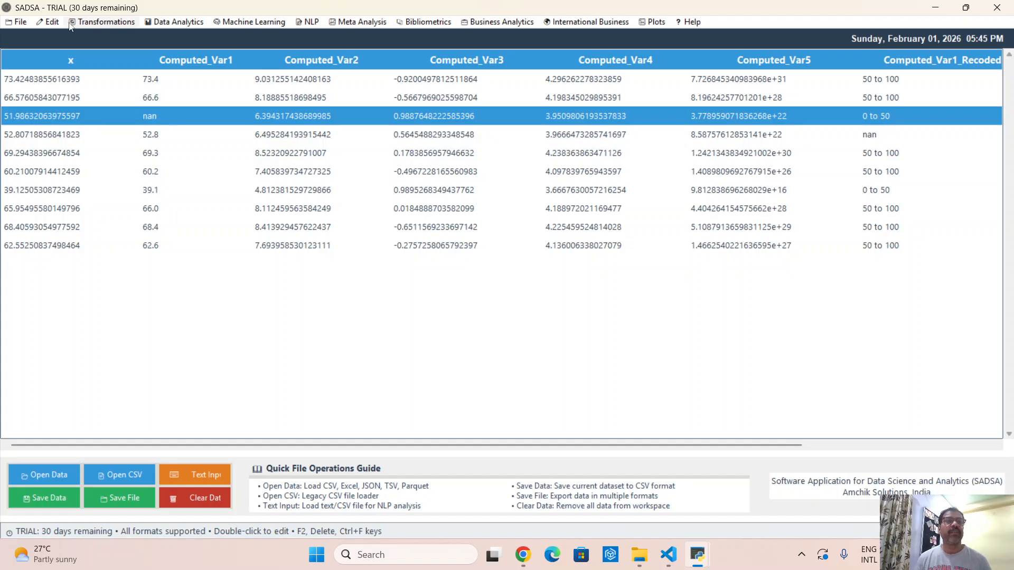
- Open Missing Data Treatment for the dataset and select all variables that have missing values
left_click(49, 25)
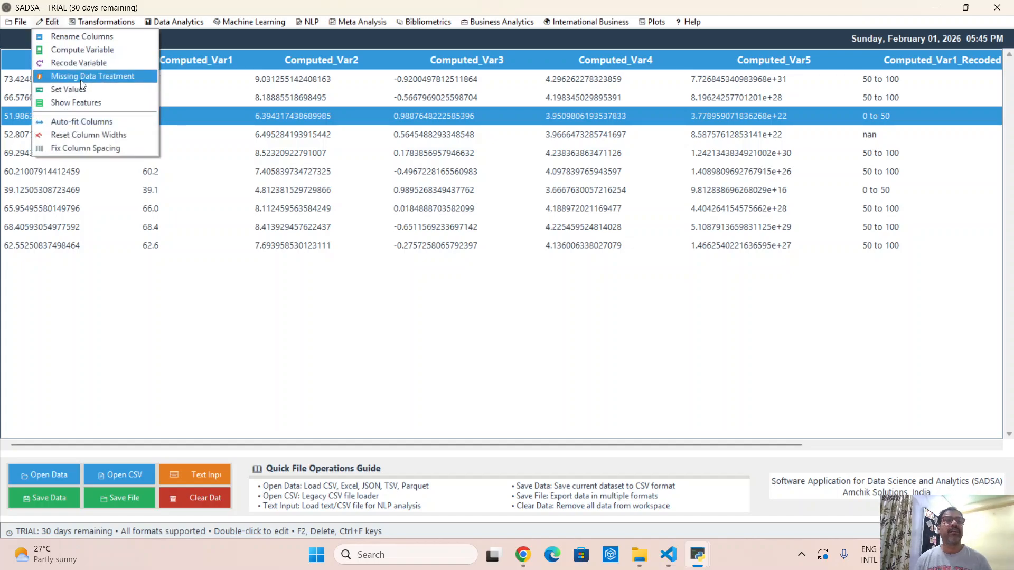
left_click(82, 76)
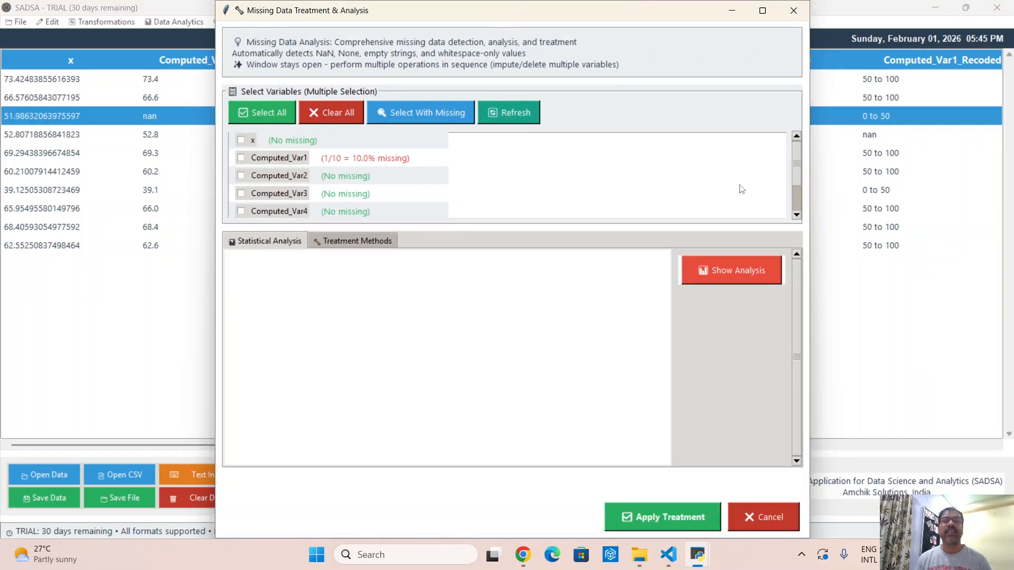
scroll(794, 182, "down", 3)
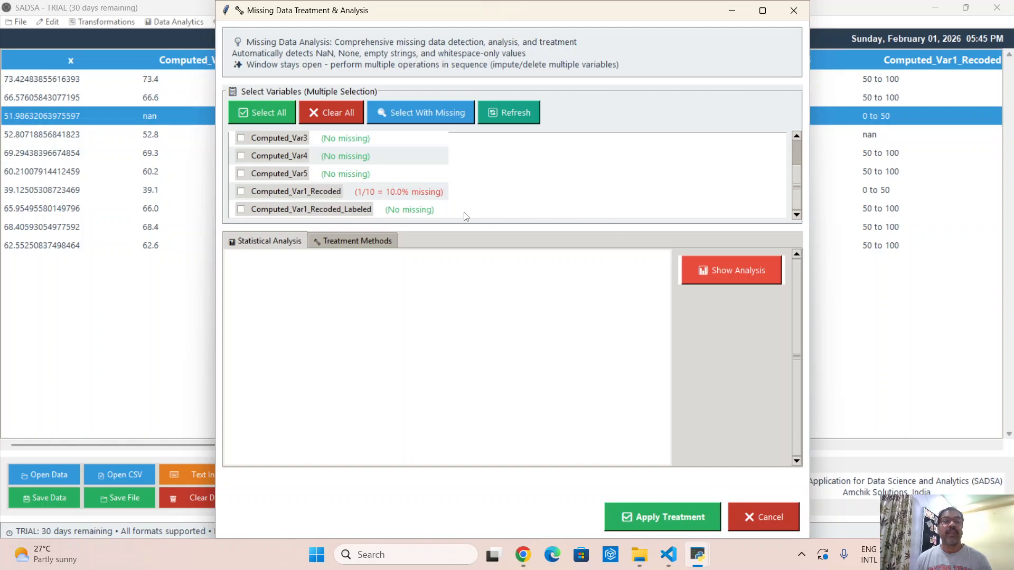
left_click(254, 194)
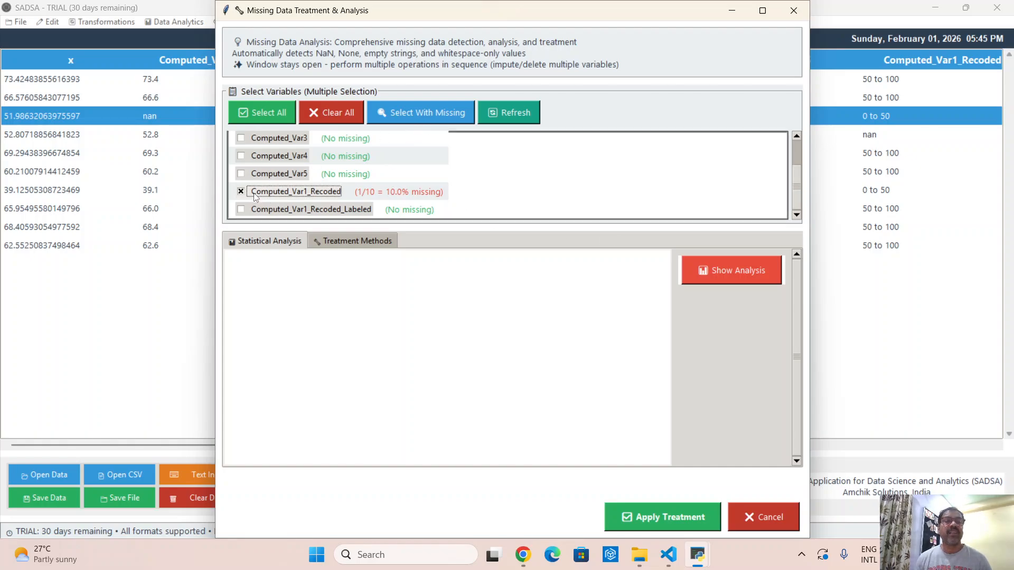
left_click(307, 197)
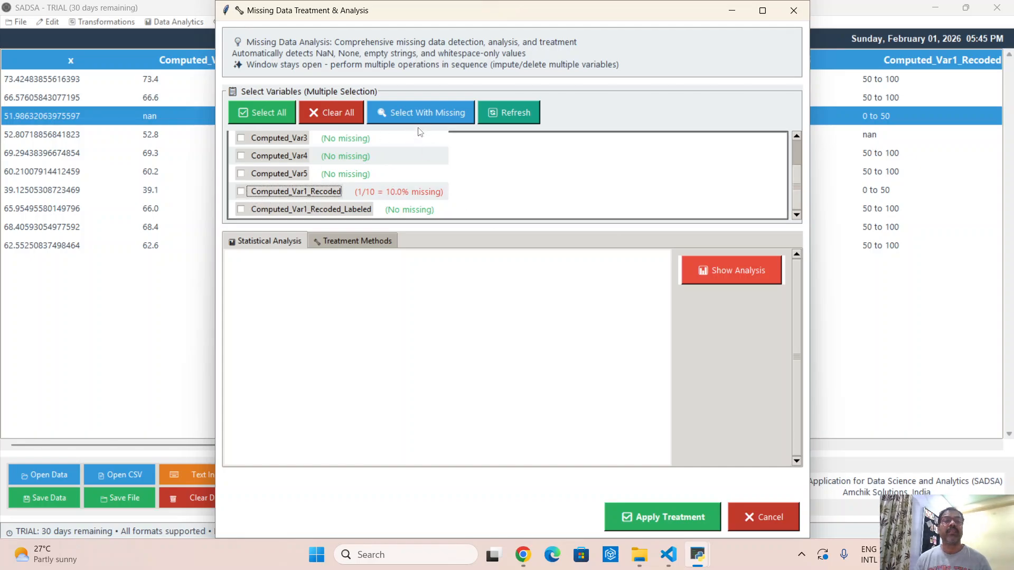
left_click(438, 120)
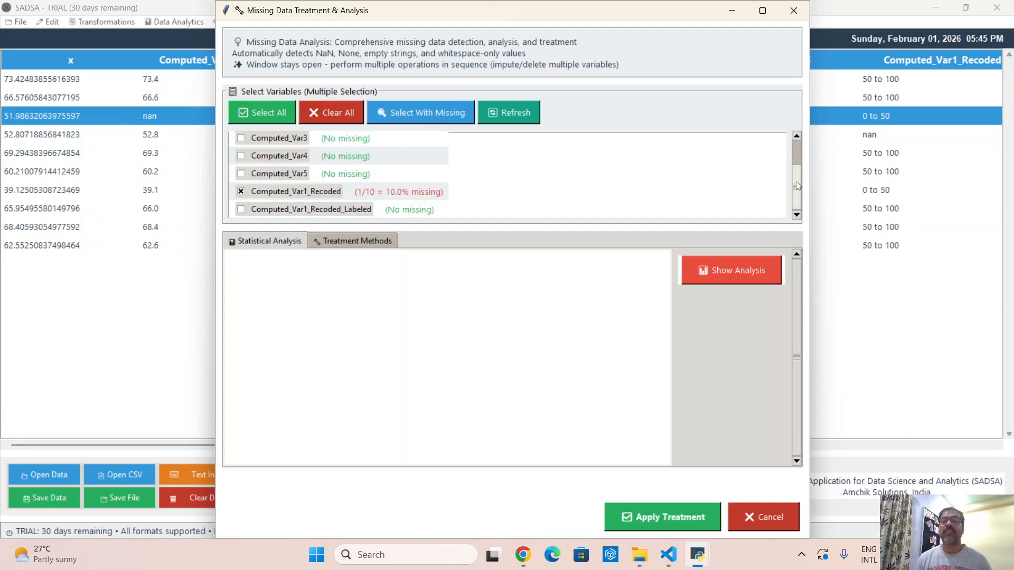
left_click_drag(797, 182, 796, 158)
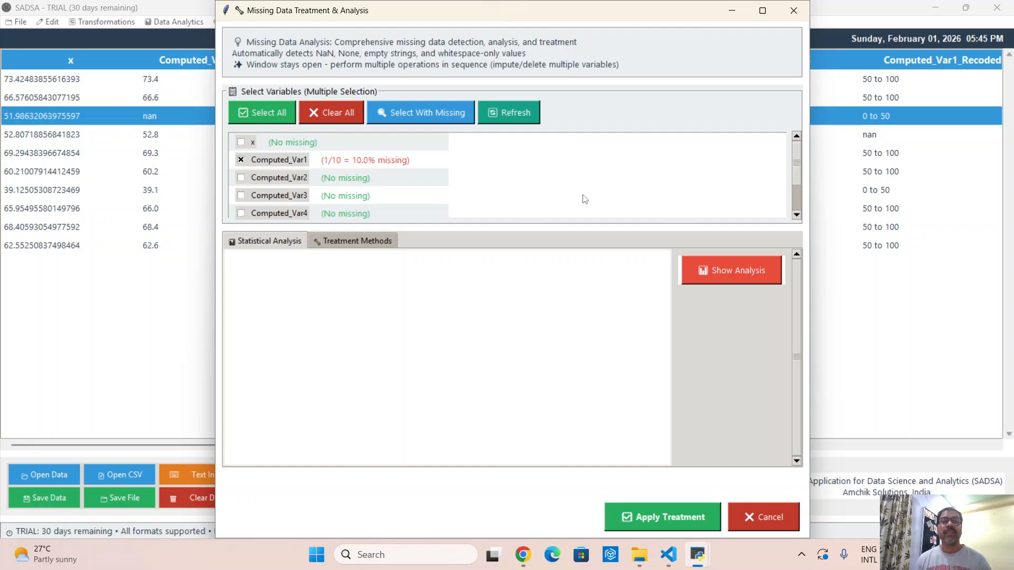
- Show the missing data analysis in a maximized window and run the mechanism tests in the current window
left_click(739, 276)
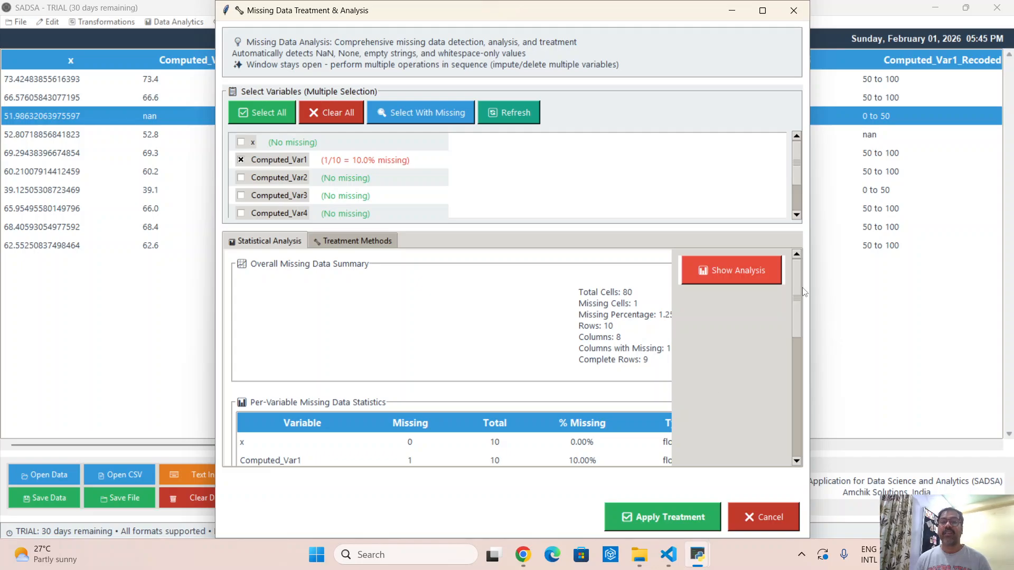
left_click(762, 11)
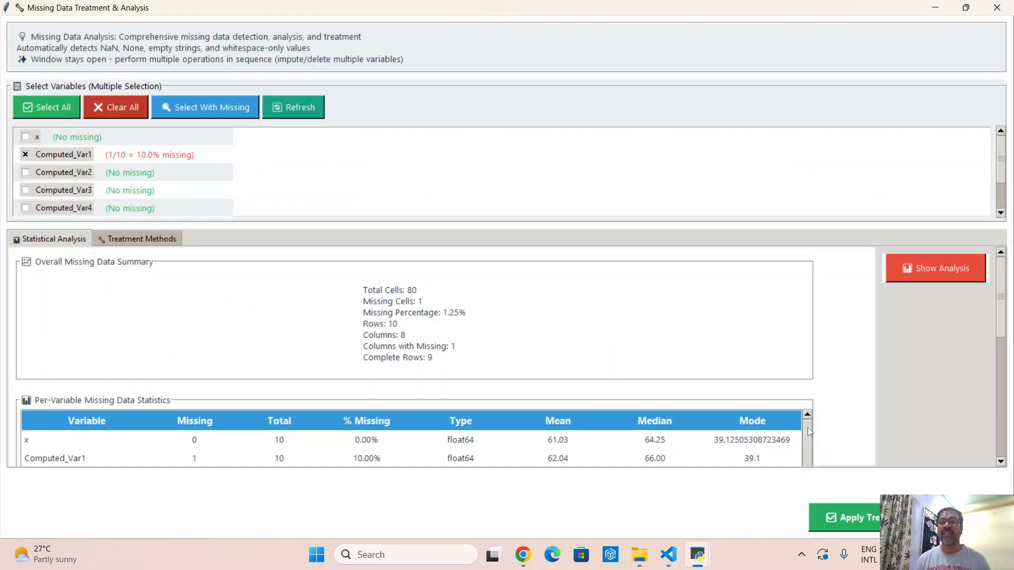
scroll(945, 370, "down", 5)
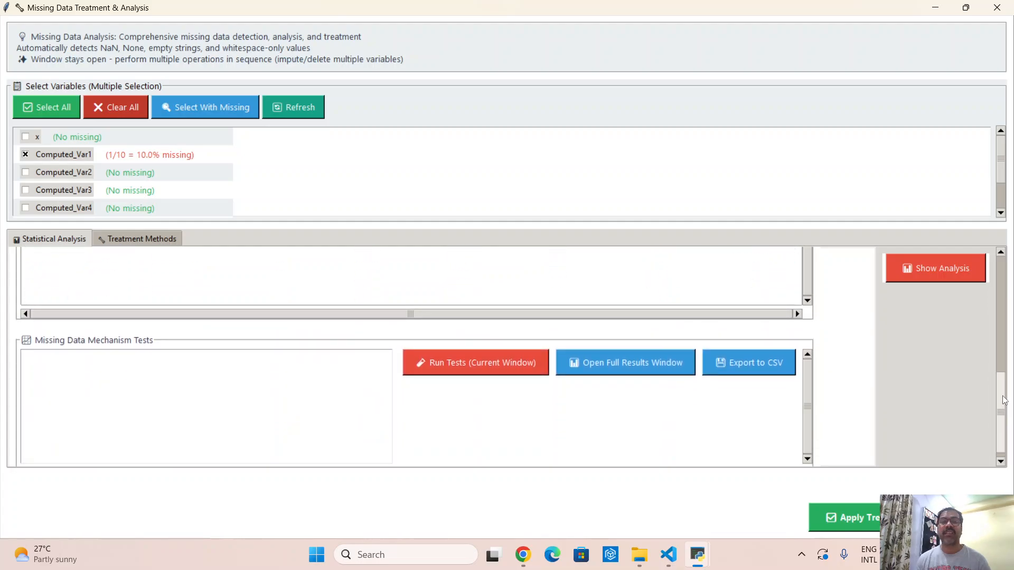
left_click(506, 371)
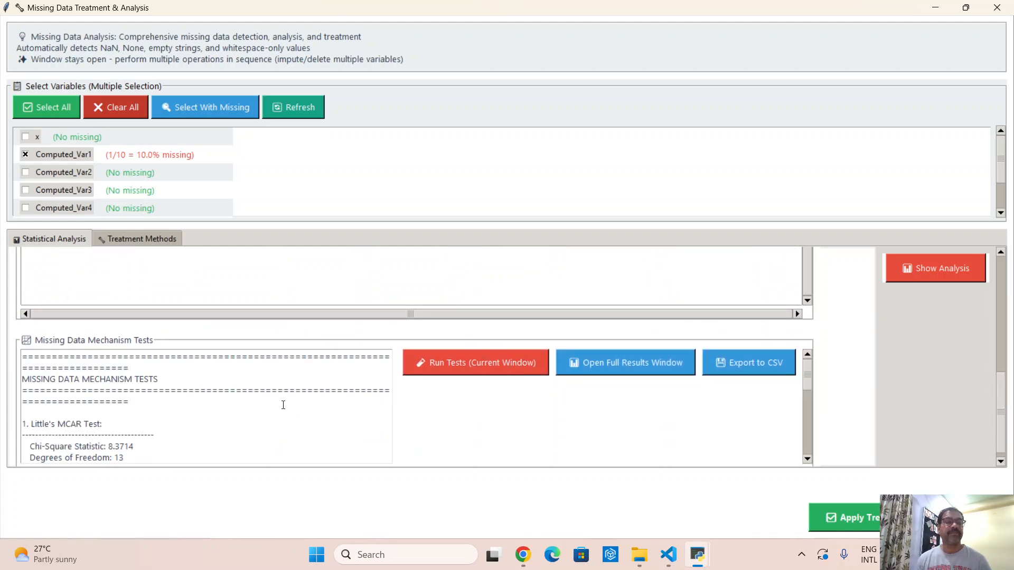
- Examine the Little's MCAR test results, including its chi-square statistic and p-value
scroll(283, 404, "down", 4)
scroll(284, 405, "up", 2)
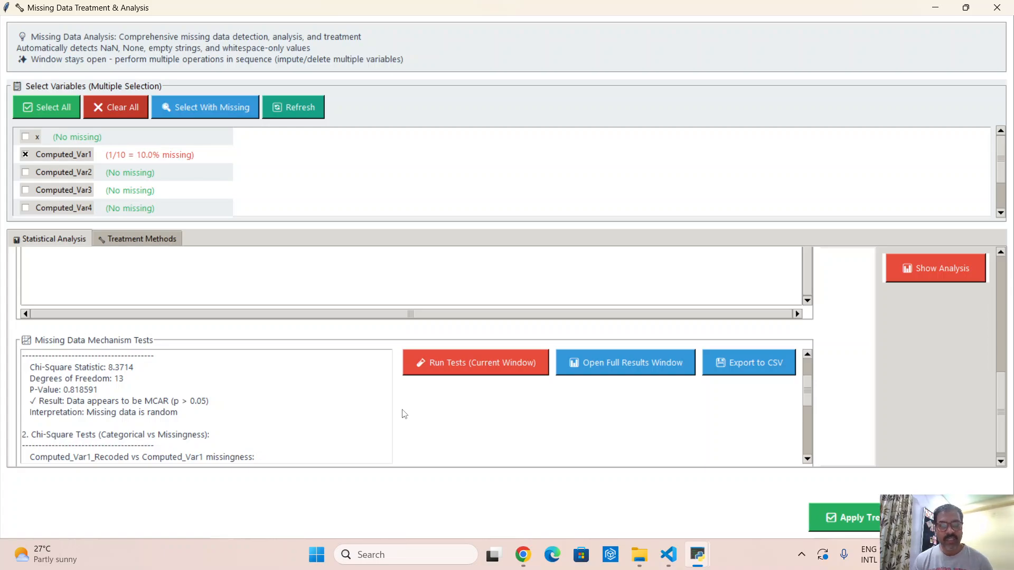
scroll(310, 427, "up", 3)
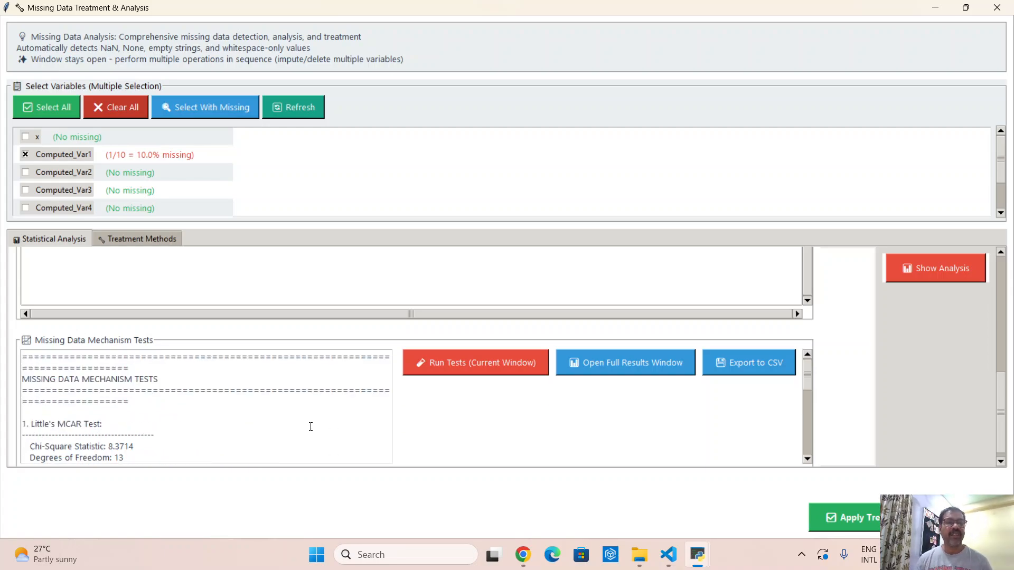
left_click_drag(35, 424, 98, 424)
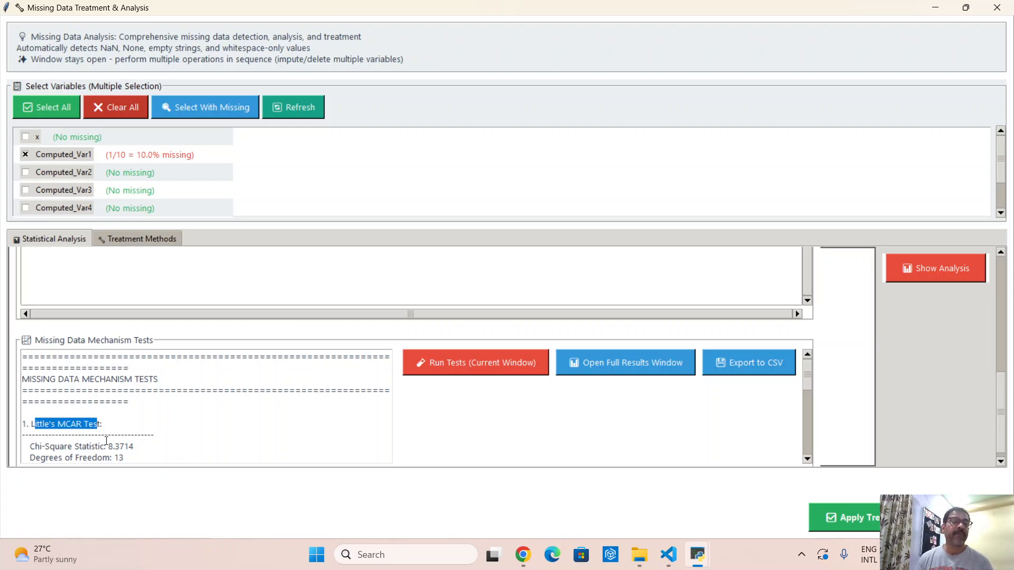
left_click(60, 424)
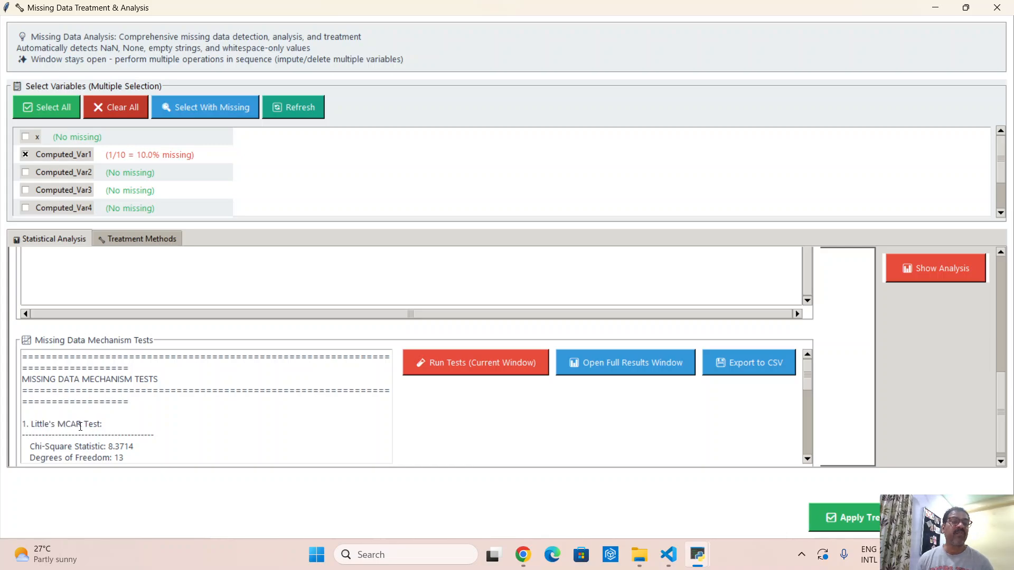
left_click_drag(82, 425, 59, 424)
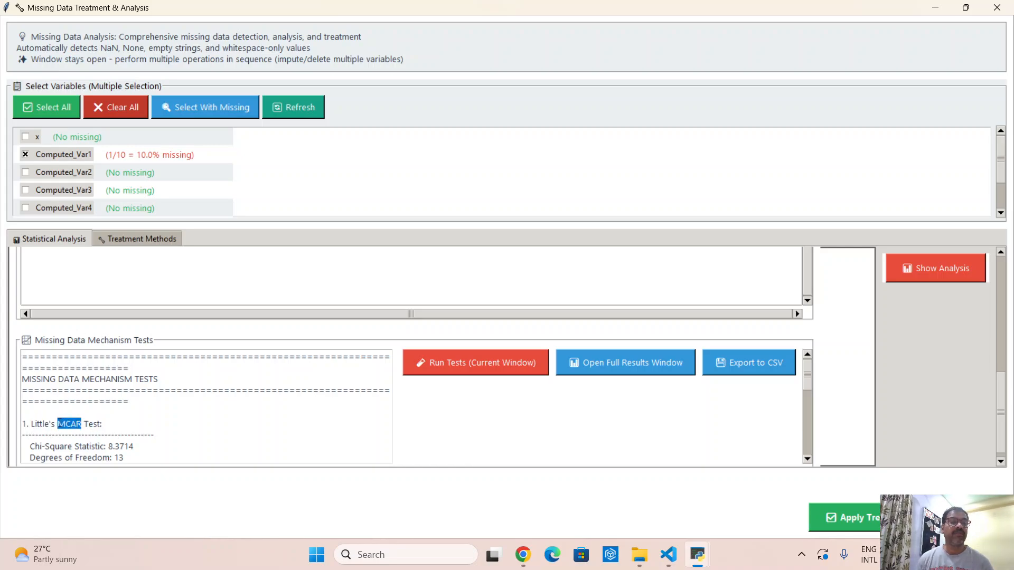
left_click(79, 430)
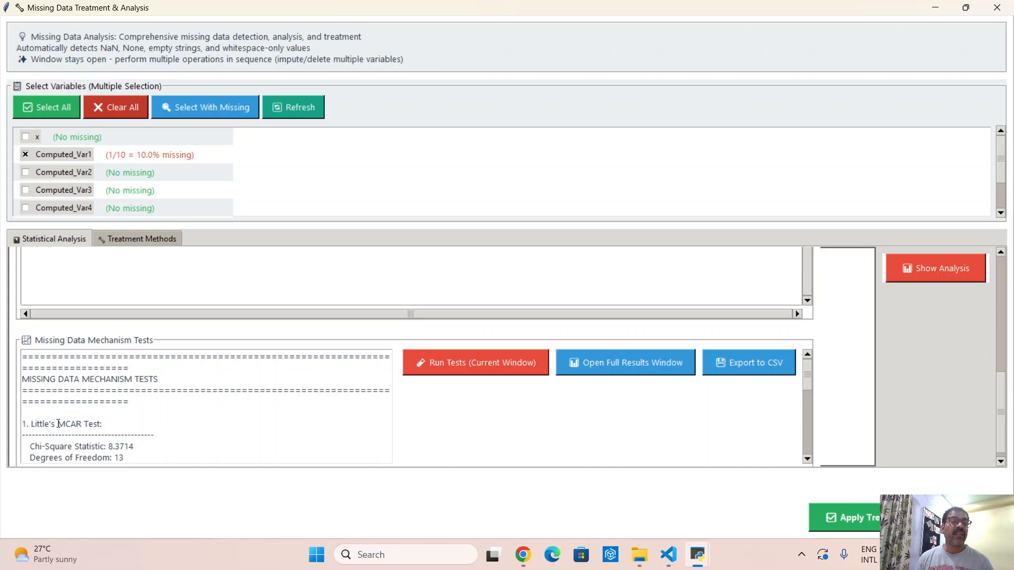
left_click_drag(60, 426, 81, 424)
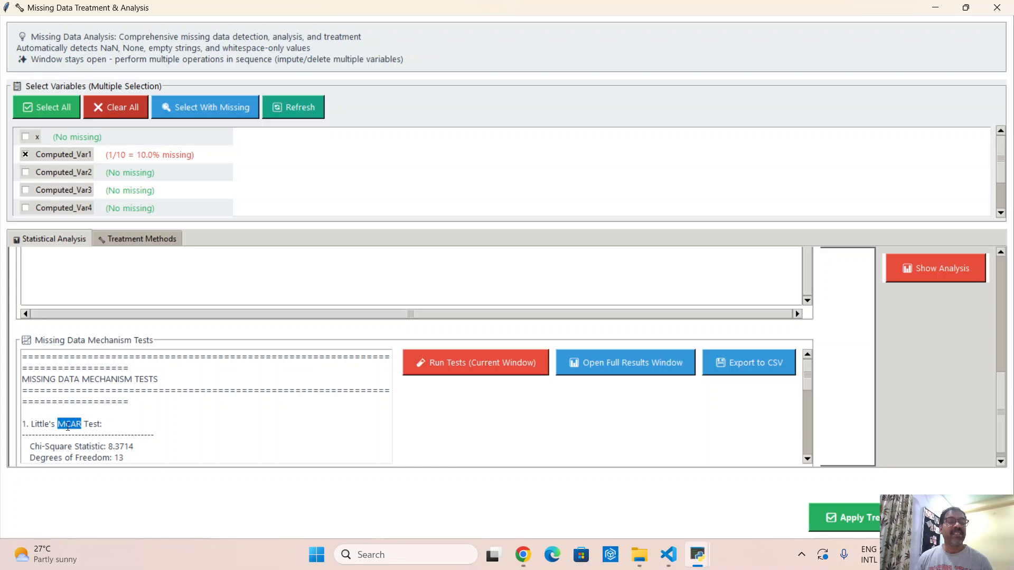
left_click_drag(58, 426, 82, 425)
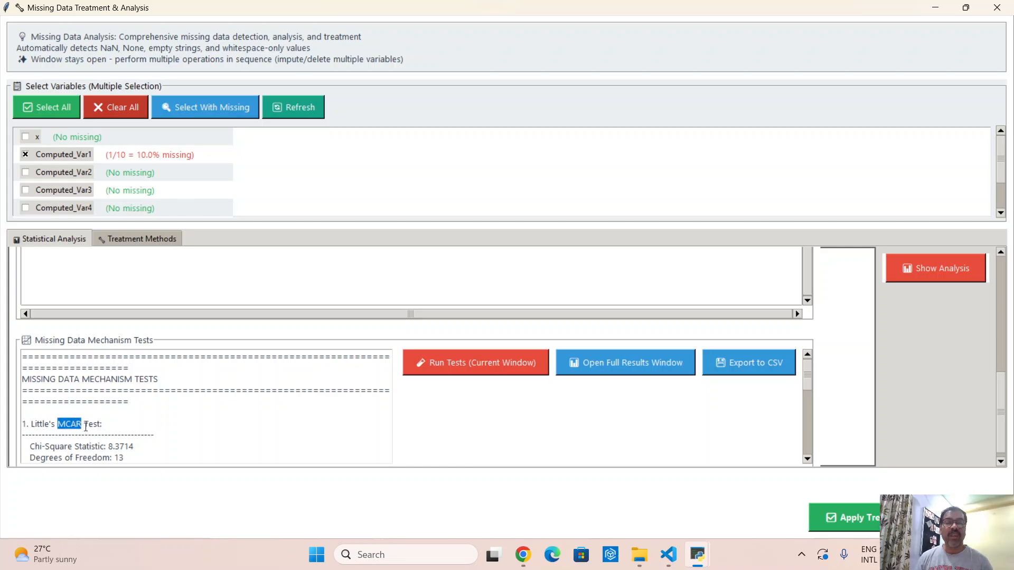
scroll(173, 433, "down", 1)
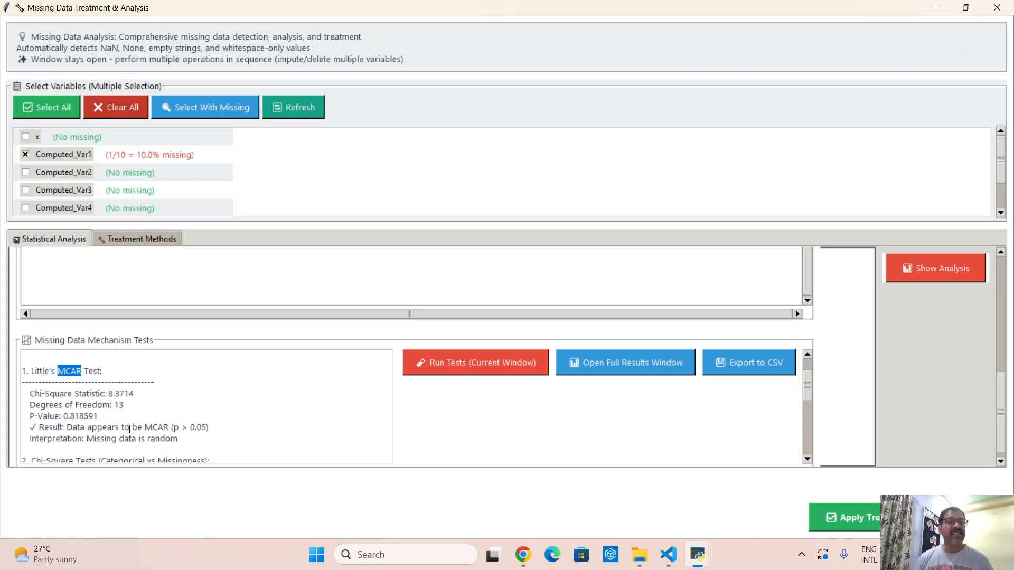
left_click_drag(30, 394, 128, 394)
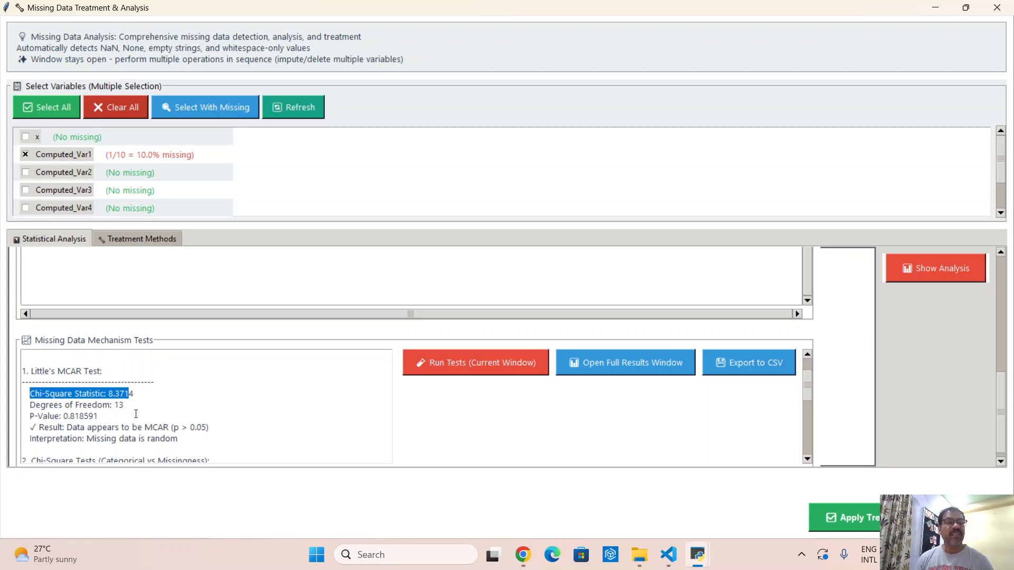
left_click_drag(65, 416, 94, 417)
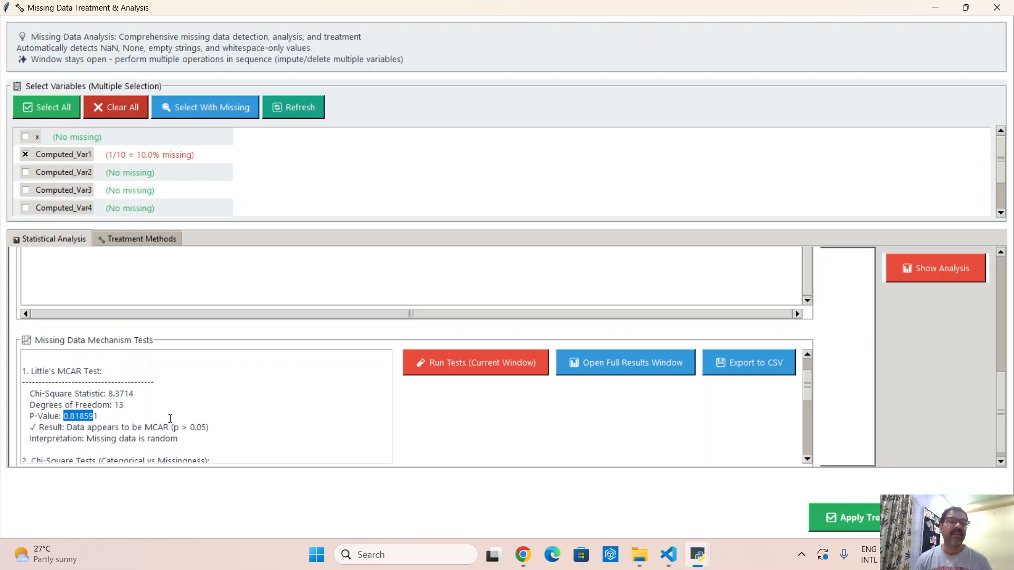
- Examine the chi-square tests, t-tests and missing pattern analysis in the missing data mechanism test results
scroll(134, 405, "down", 3)
scroll(109, 391, "up", 1)
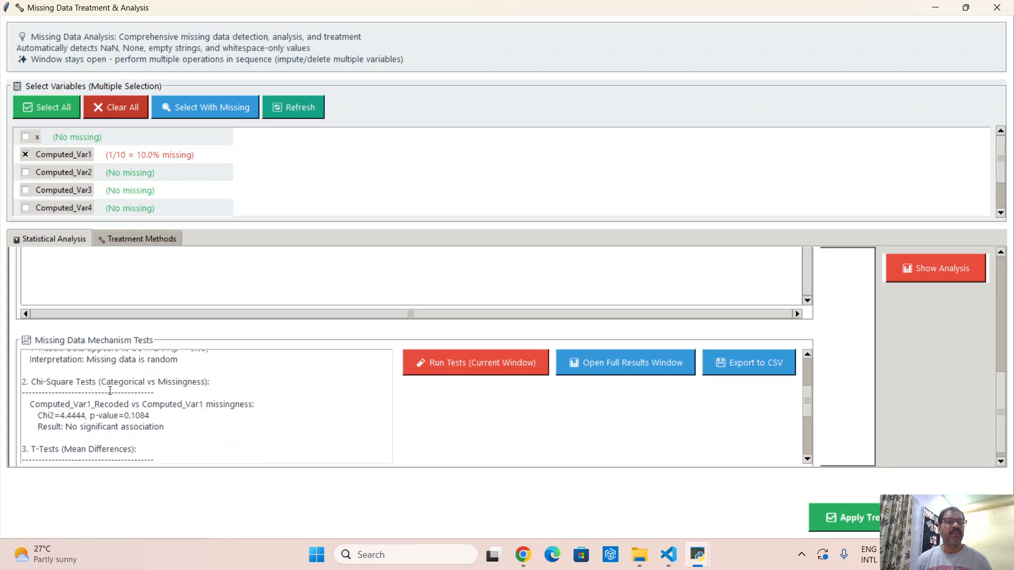
left_click_drag(35, 380, 147, 382)
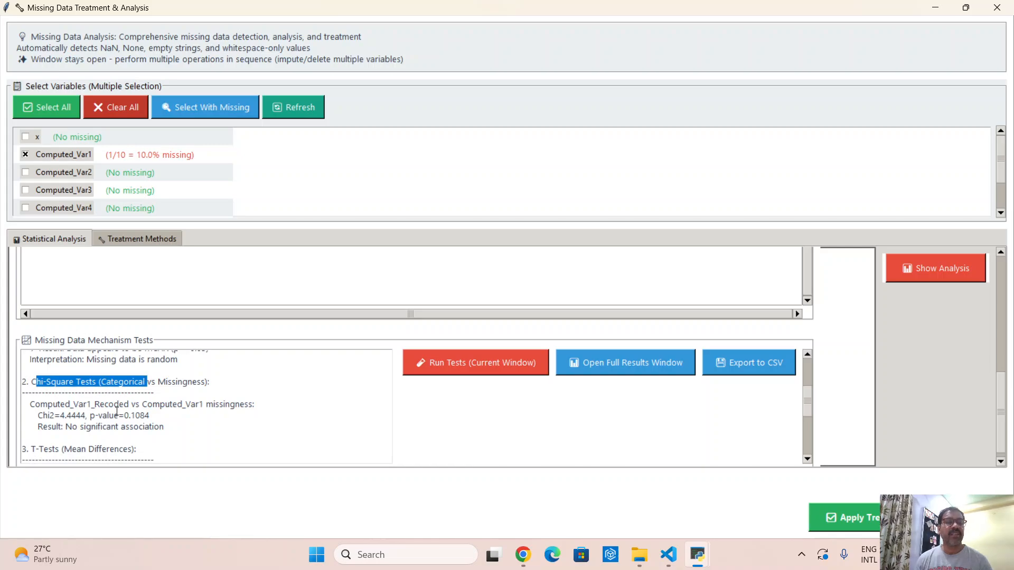
left_click_drag(109, 417, 150, 416)
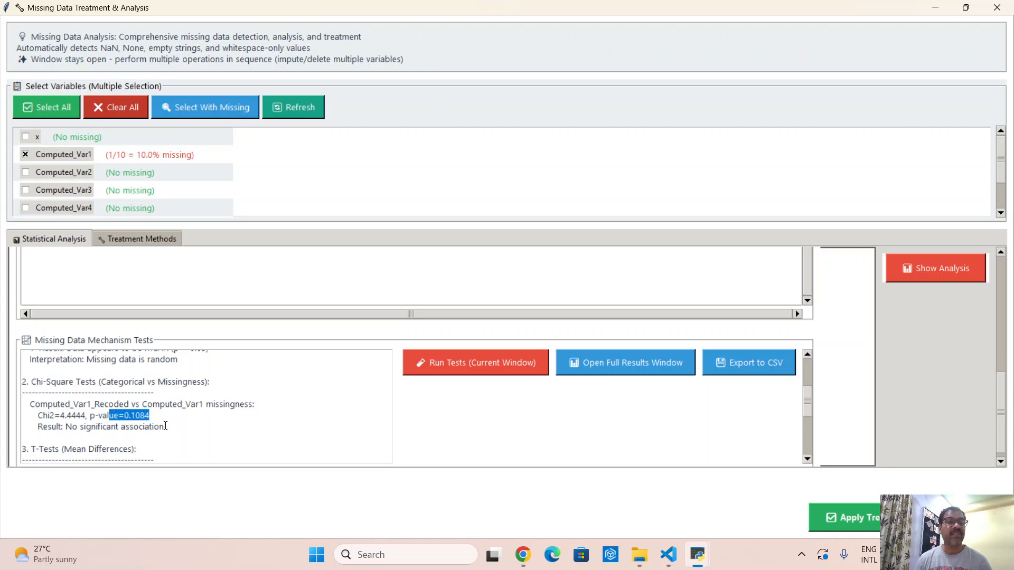
scroll(166, 425, "down", 2)
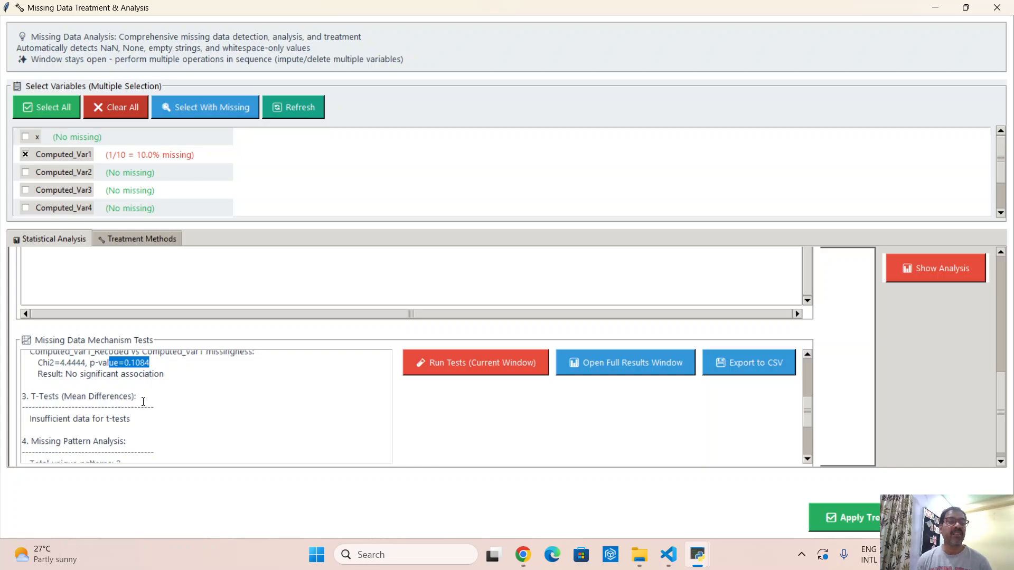
scroll(143, 403, "down", 2)
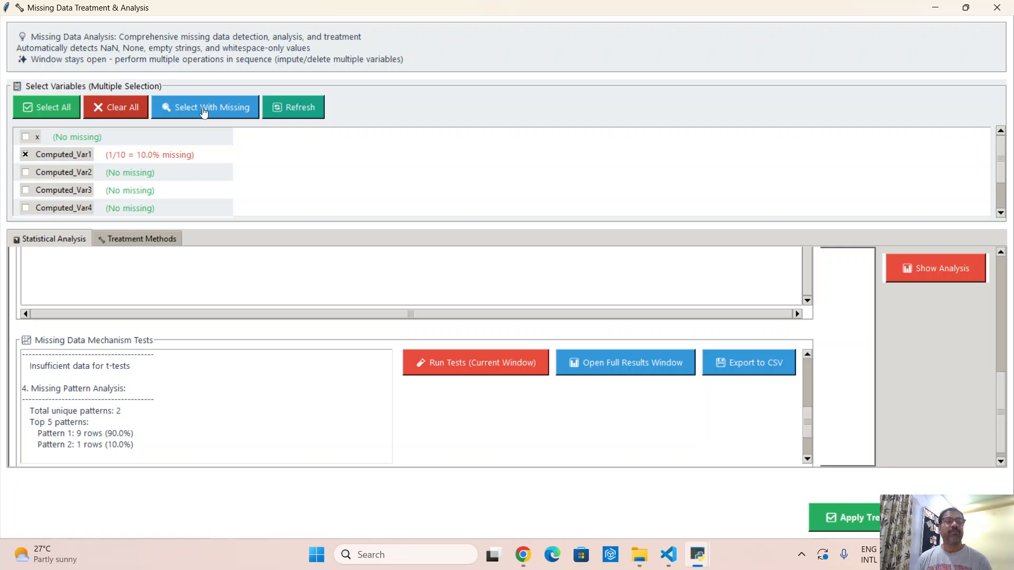
- Review the statistical, ML-based and deletion treatment methods, and select Mean Imputation among the statistical methods
left_click(141, 238)
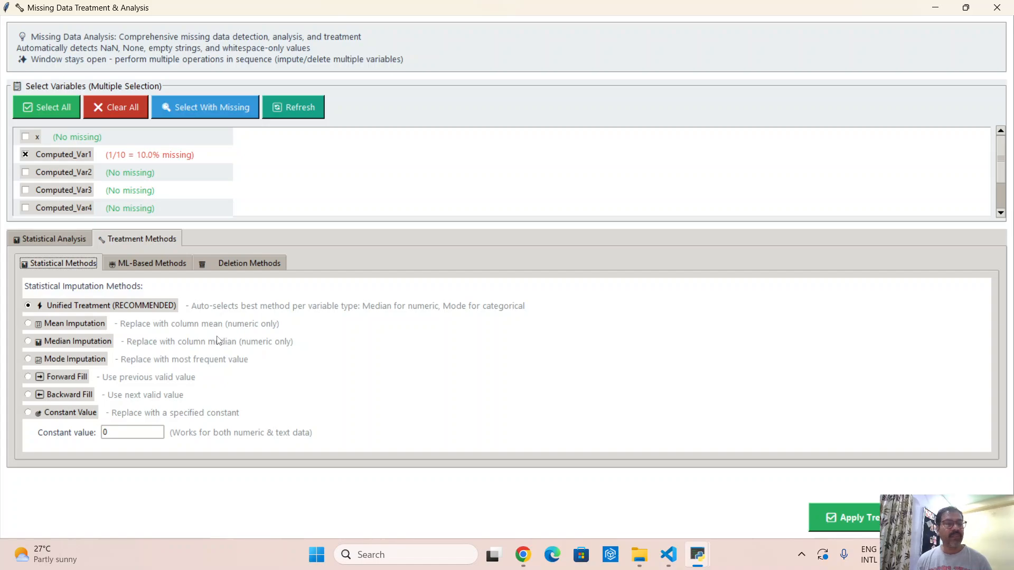
left_click(153, 263)
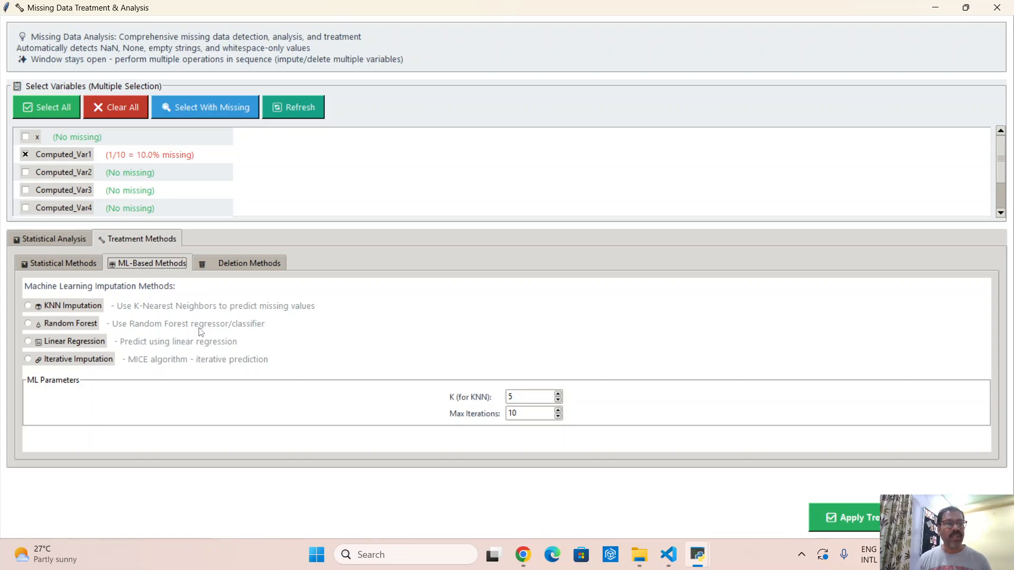
left_click(221, 265)
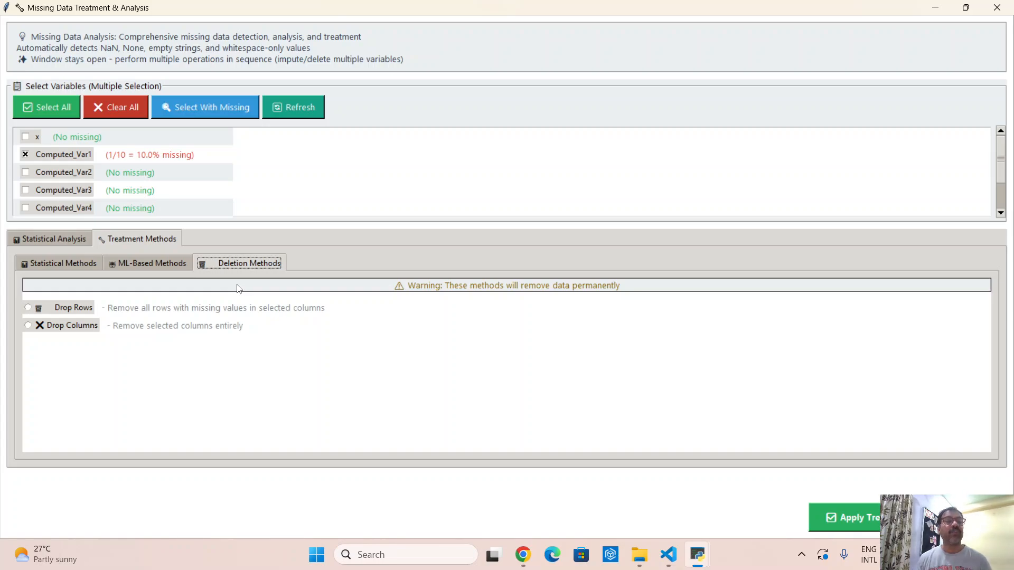
left_click(65, 268)
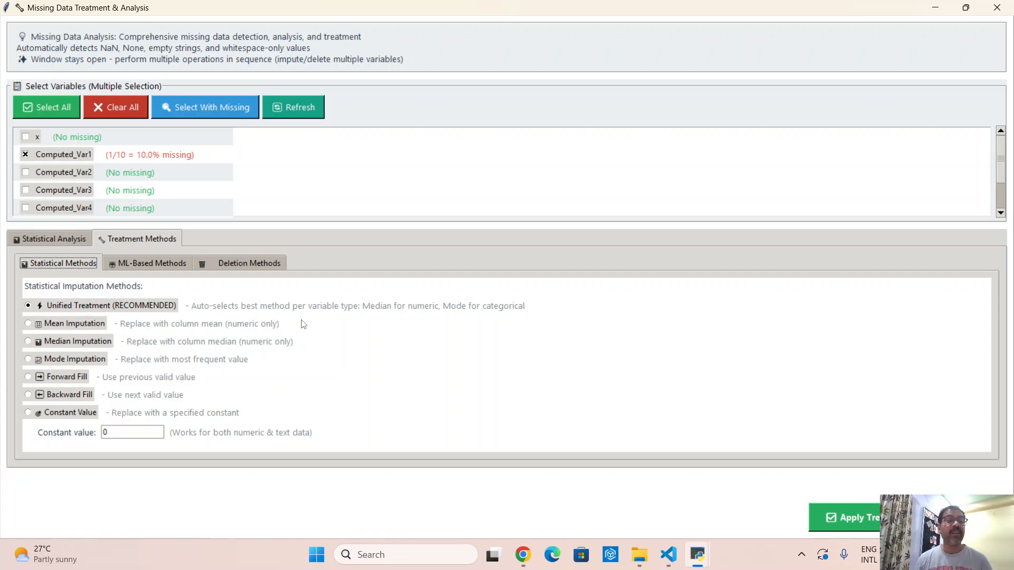
left_click(64, 324)
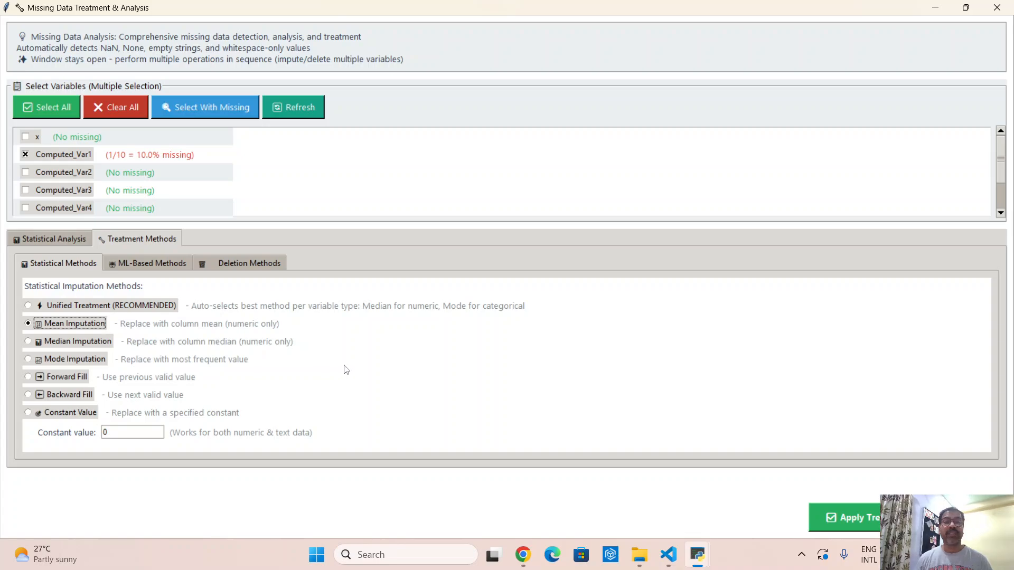
- Close the other Missing Data Treatment window, the one set to KNN Imputation, and return to the maximized treatment window
left_click(933, 8)
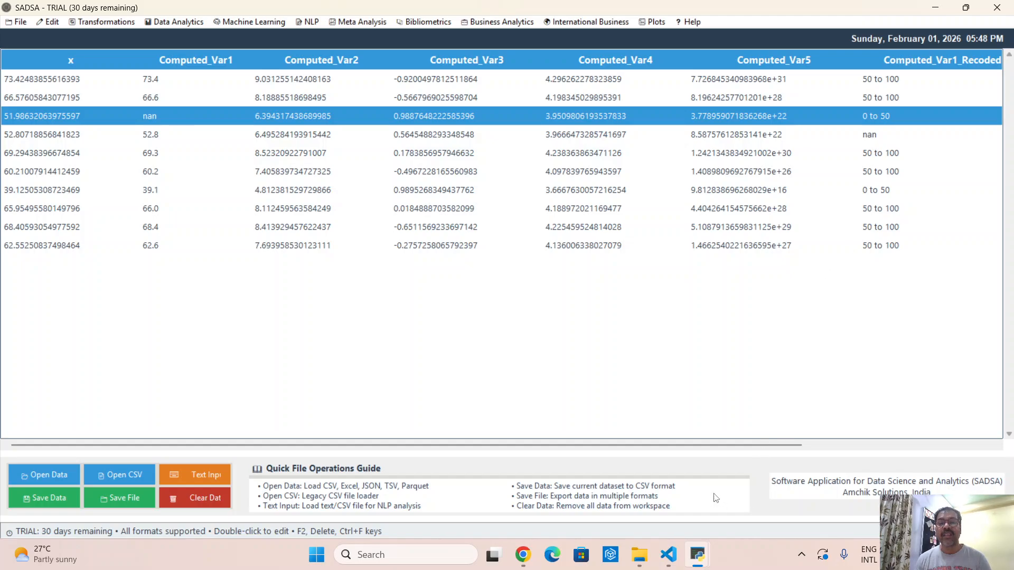
mouse_move(699, 558)
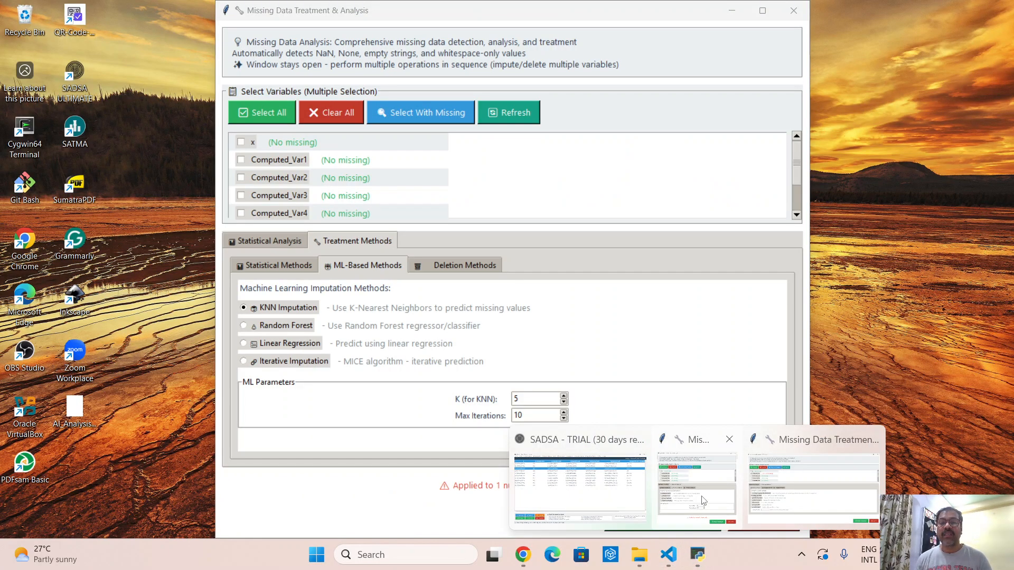
mouse_move(747, 490)
left_click(780, 493)
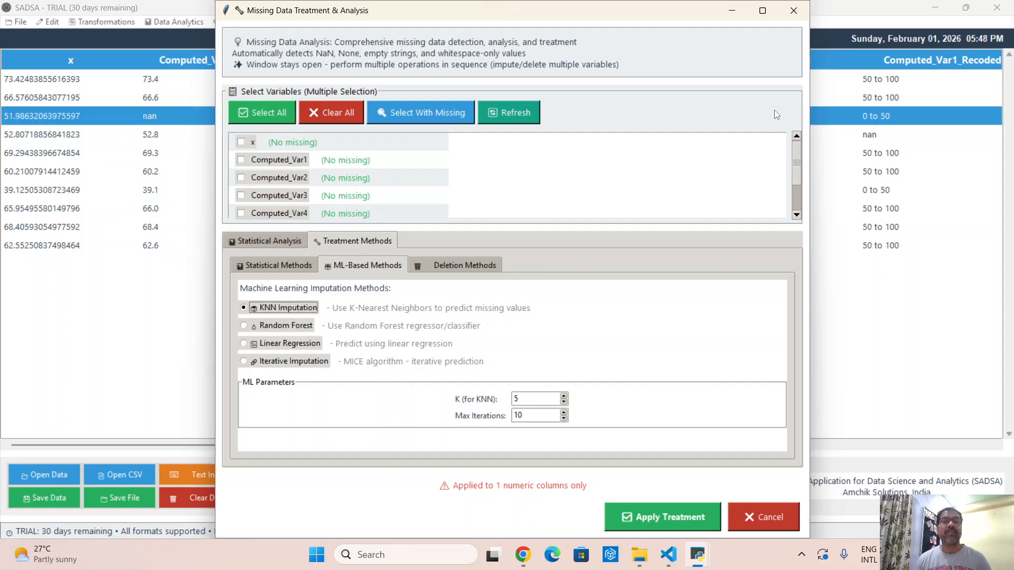
left_click(793, 11)
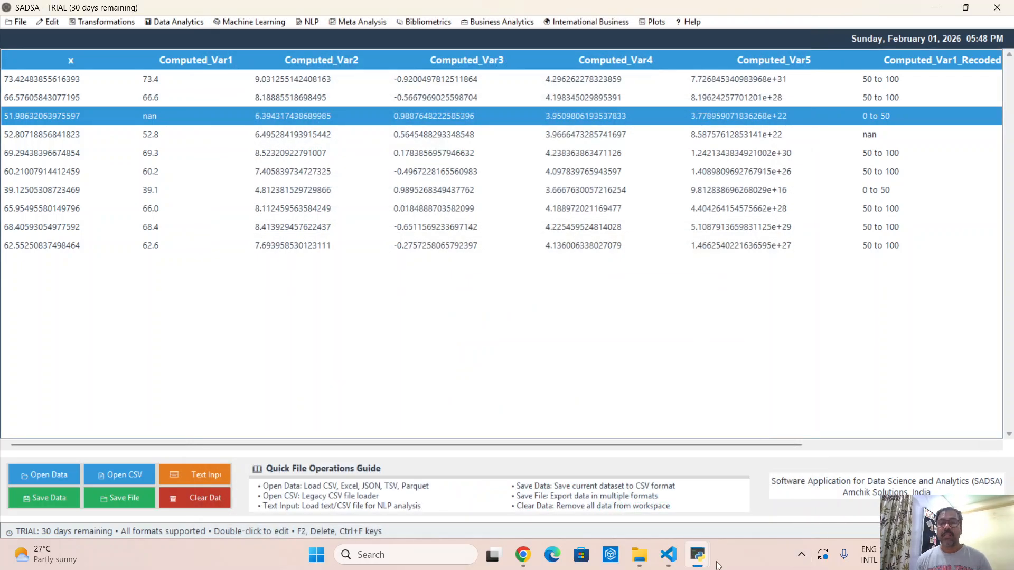
mouse_move(708, 561)
left_click(771, 484)
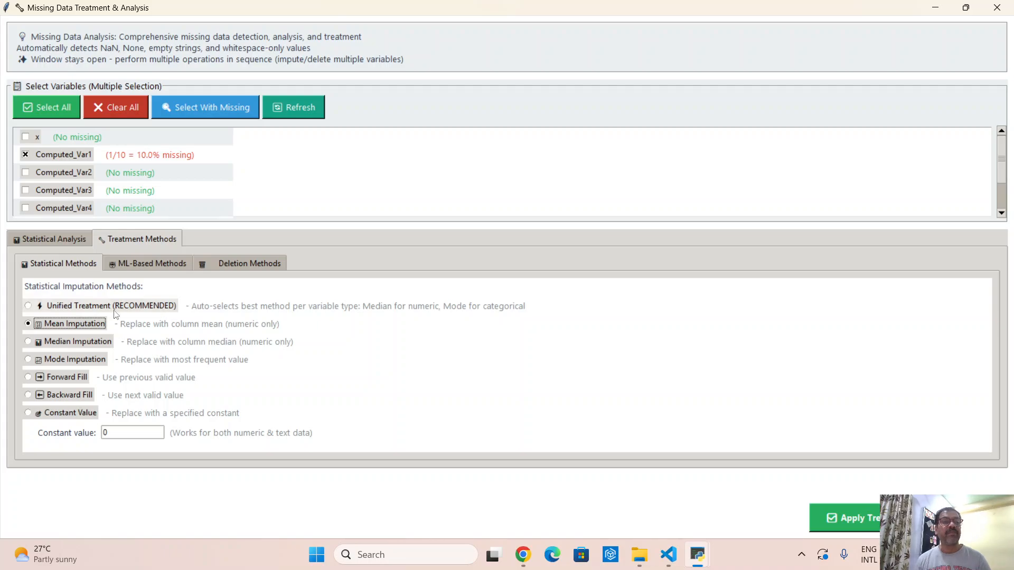
- Apply Unified Treatment to the selected variables and check the Computed_Var1_Recoded nan cell in the data table
left_click(94, 311)
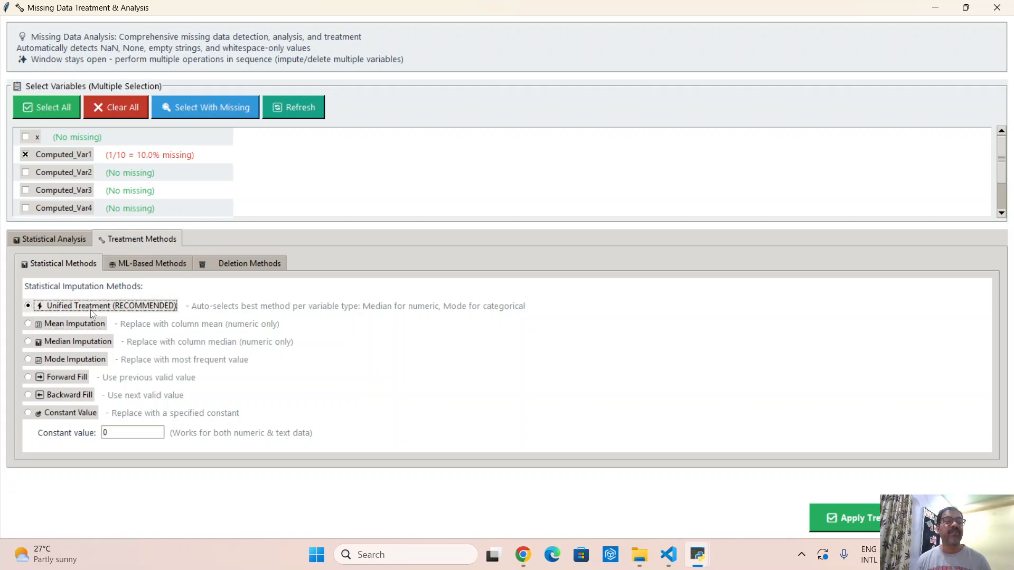
left_click(874, 519)
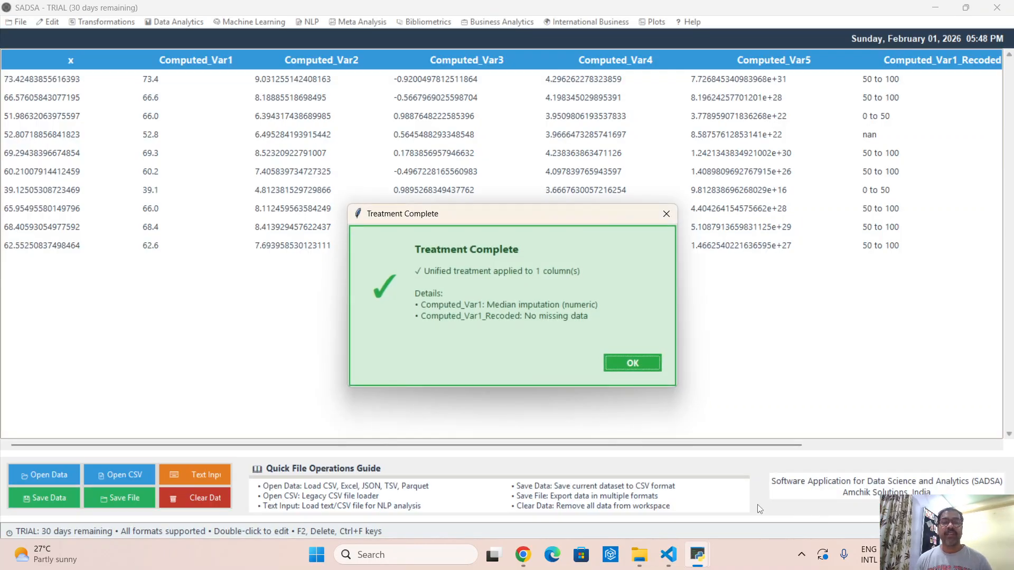
left_click(642, 364)
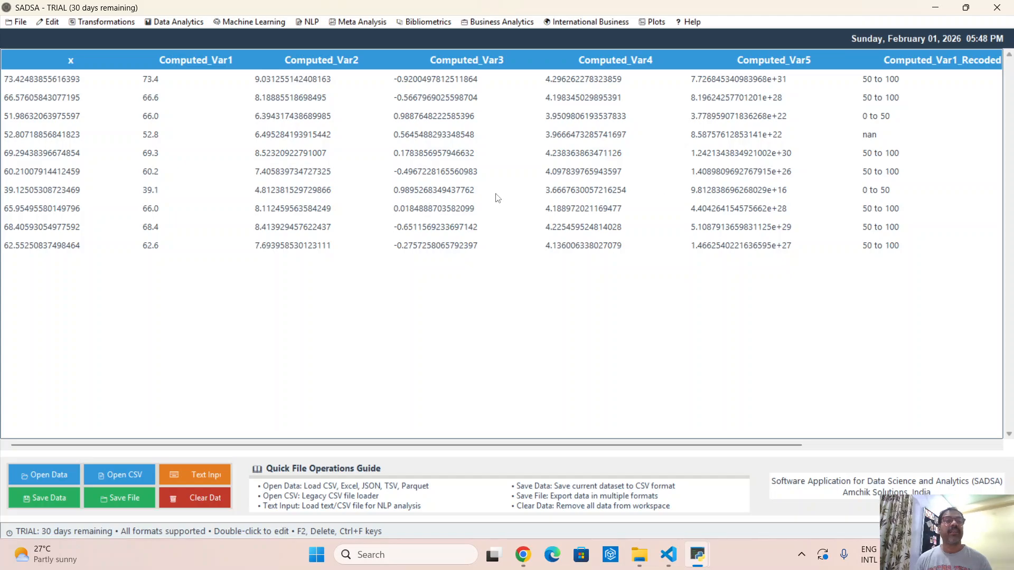
left_click(880, 139)
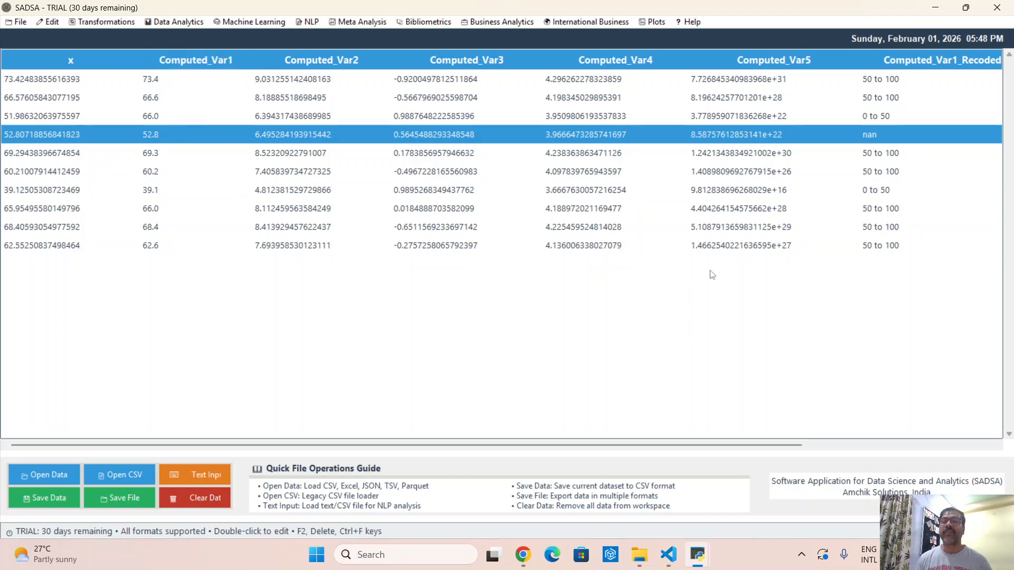
- Reload missing_numeric.csv from the data folder to restore the untreated dataset
left_click(15, 23)
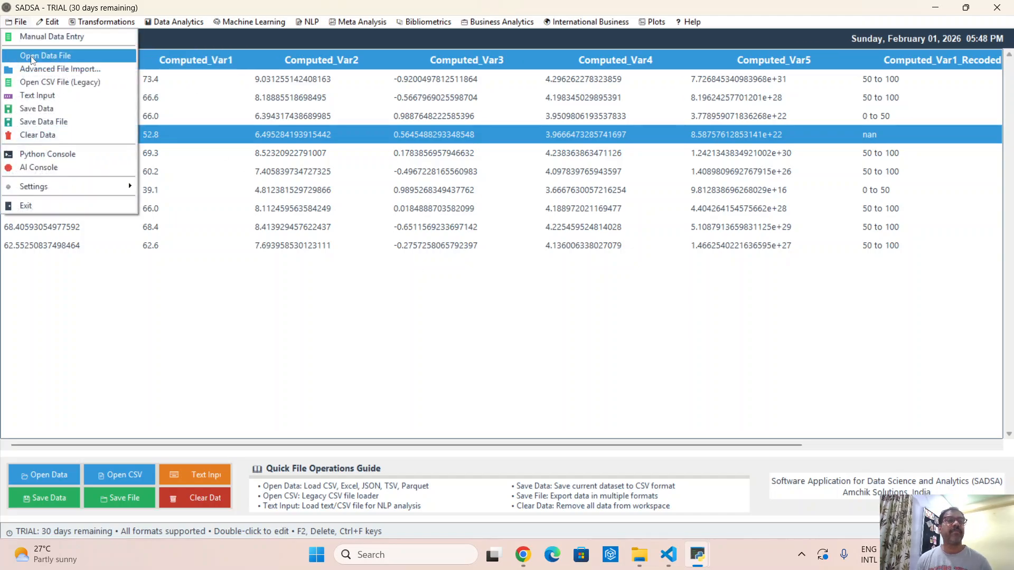
left_click(47, 83)
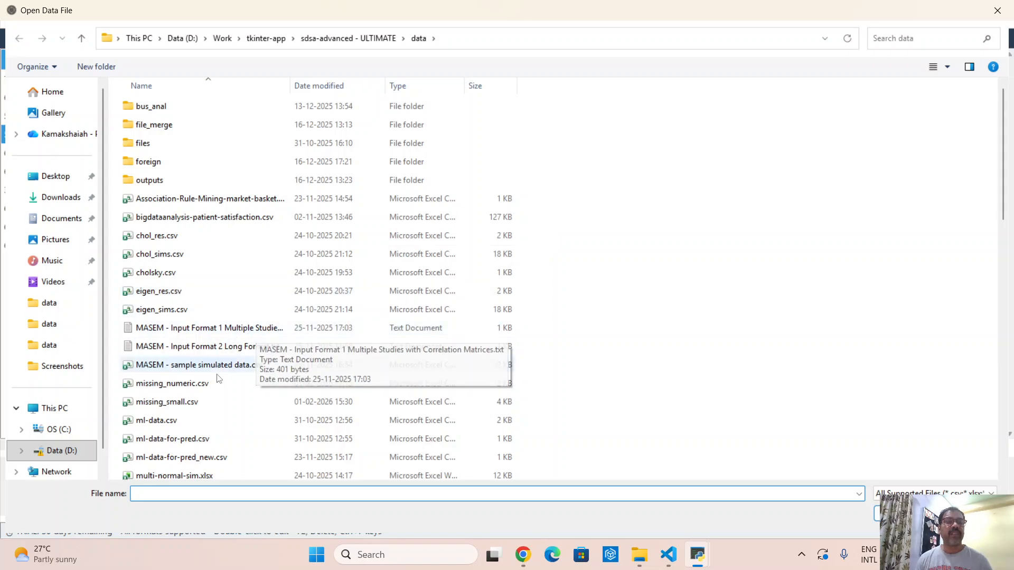
double_click(204, 384)
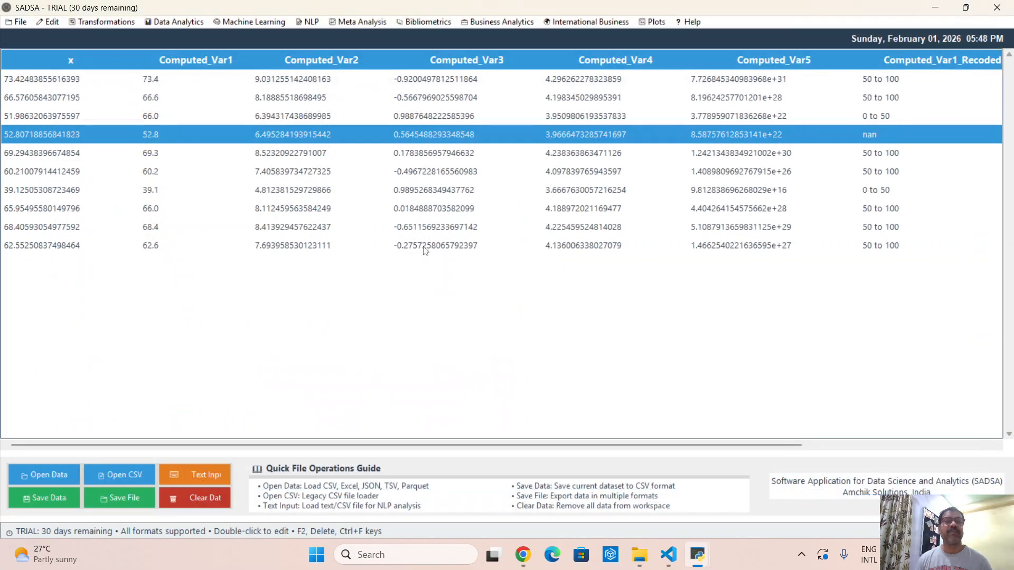
left_click(633, 361)
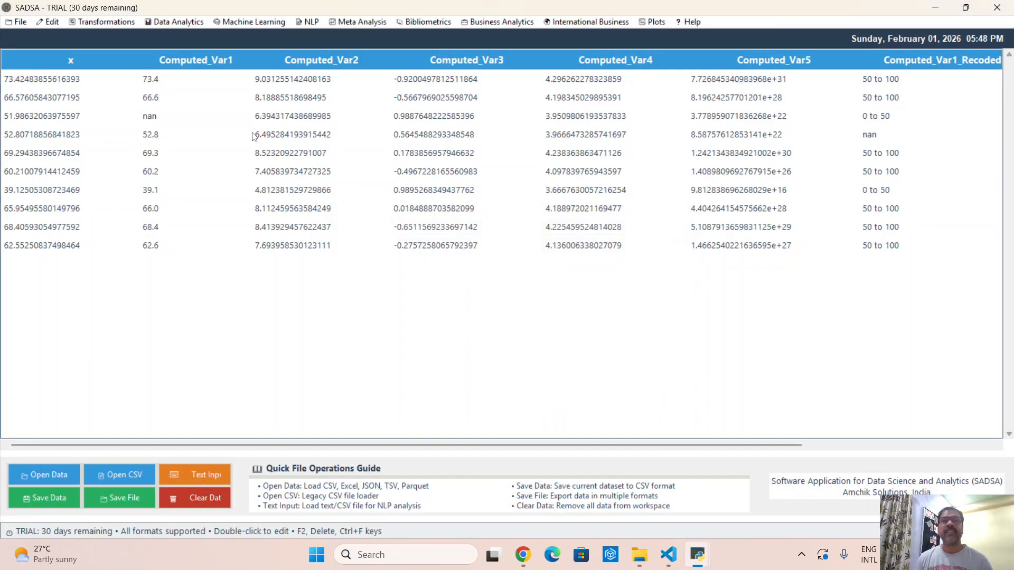
- Open Missing Data Treatment for the reloaded dataset and select all variables that have missing values
left_click(52, 21)
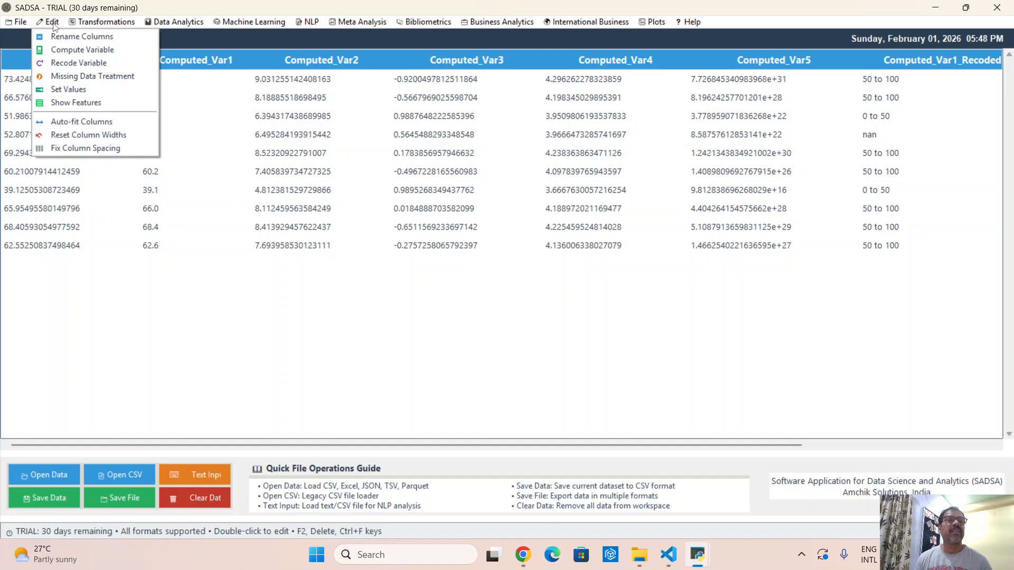
left_click(73, 76)
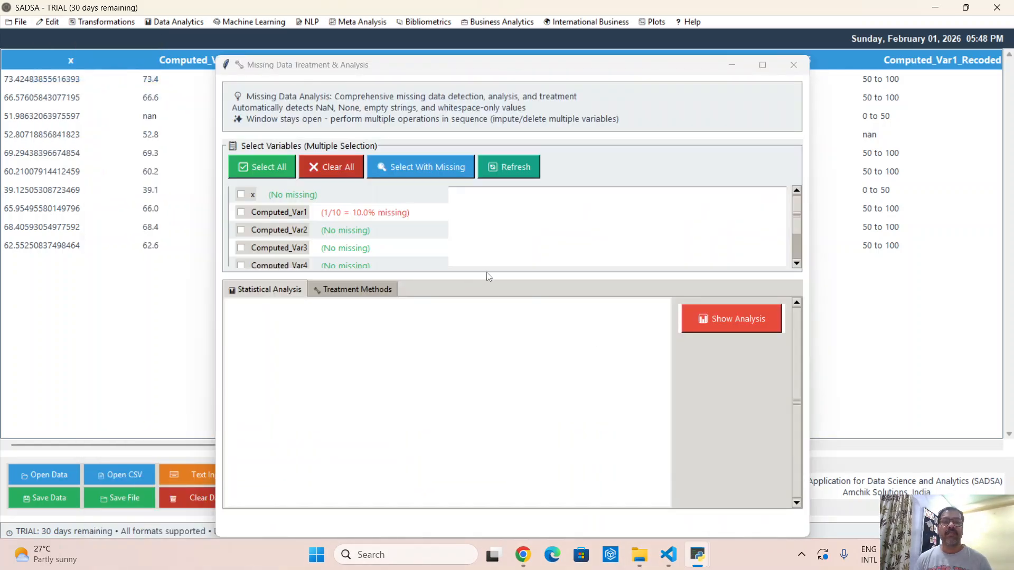
left_click(429, 170)
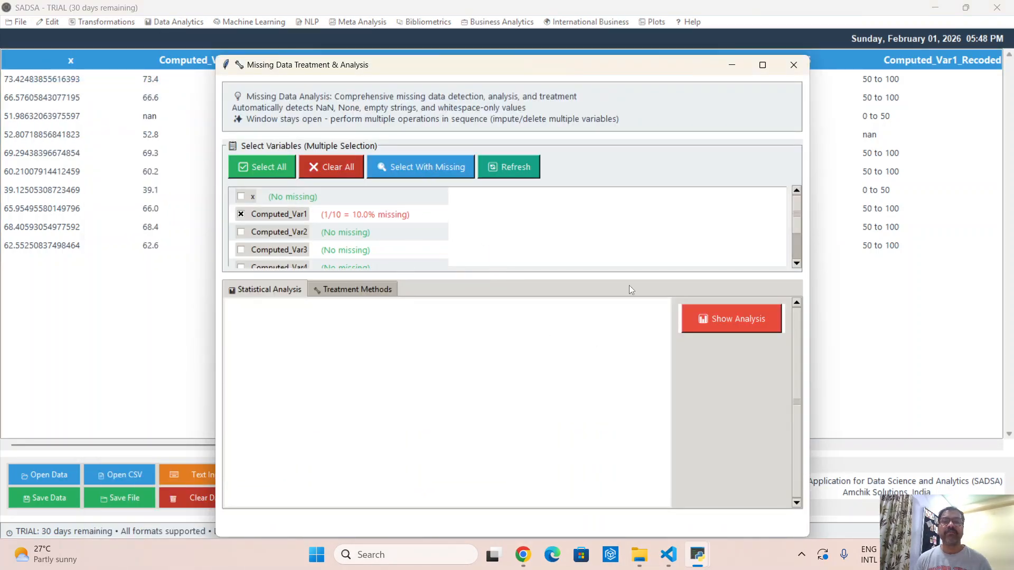
- Apply the Unified Treatment statistical imputation method to the selected Computed_Var1 and Computed_Var1_Recoded variables
left_click(350, 291)
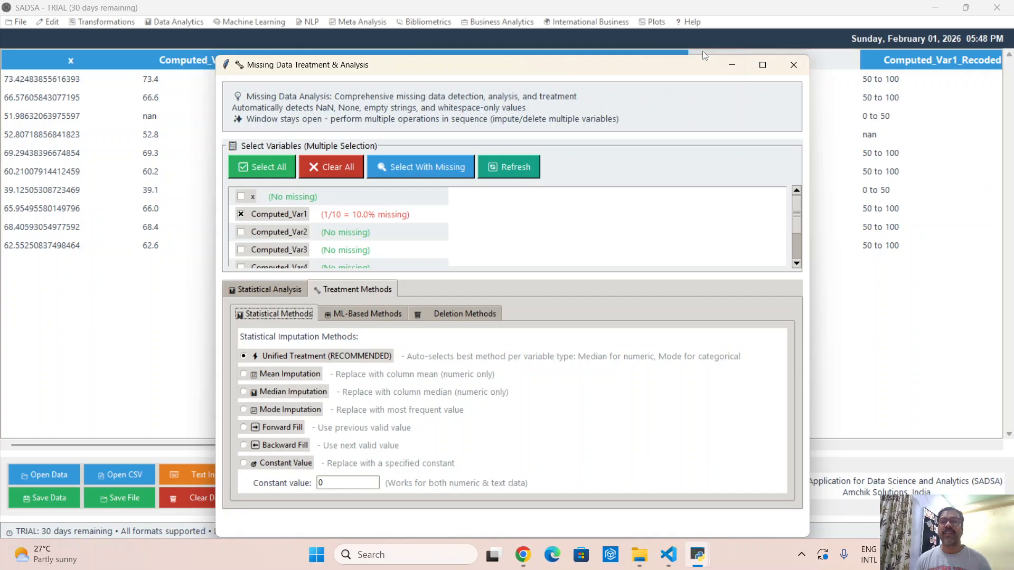
left_click_drag(681, 57, 681, 2)
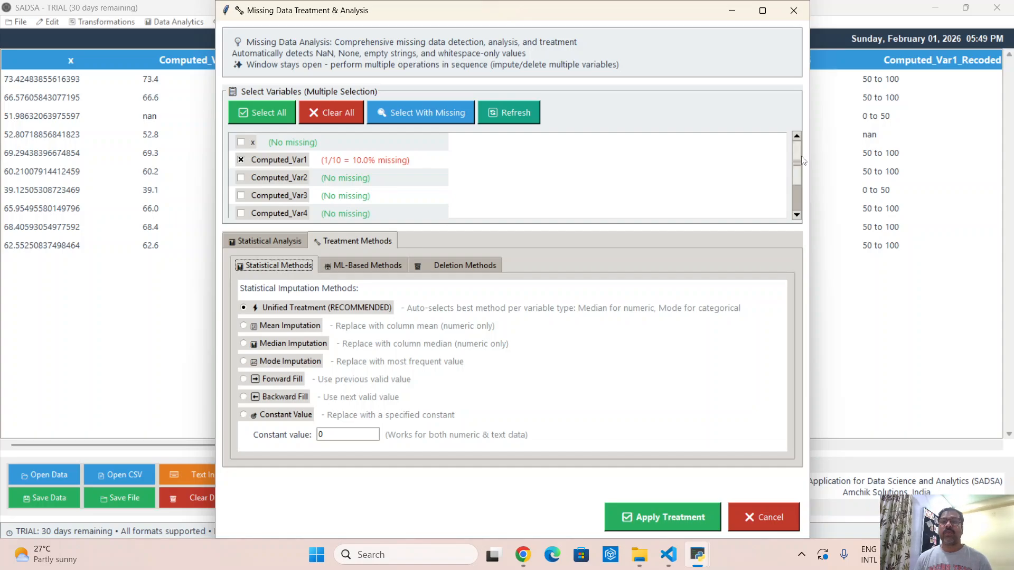
mouse_move(798, 160)
left_mouse_down()
mouse_move(798, 185)
mouse_move(799, 159)
left_mouse_up()
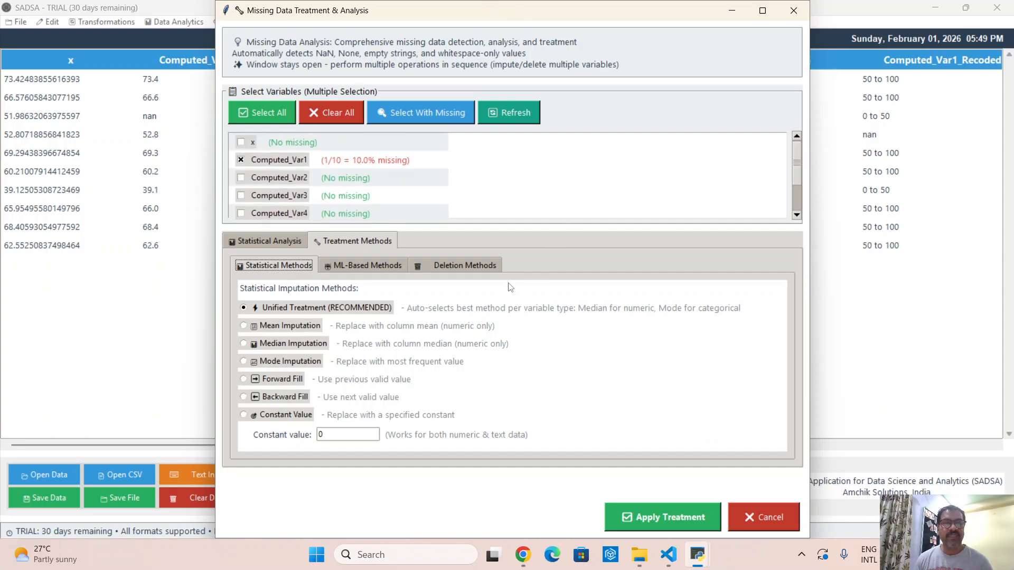
left_click(675, 517)
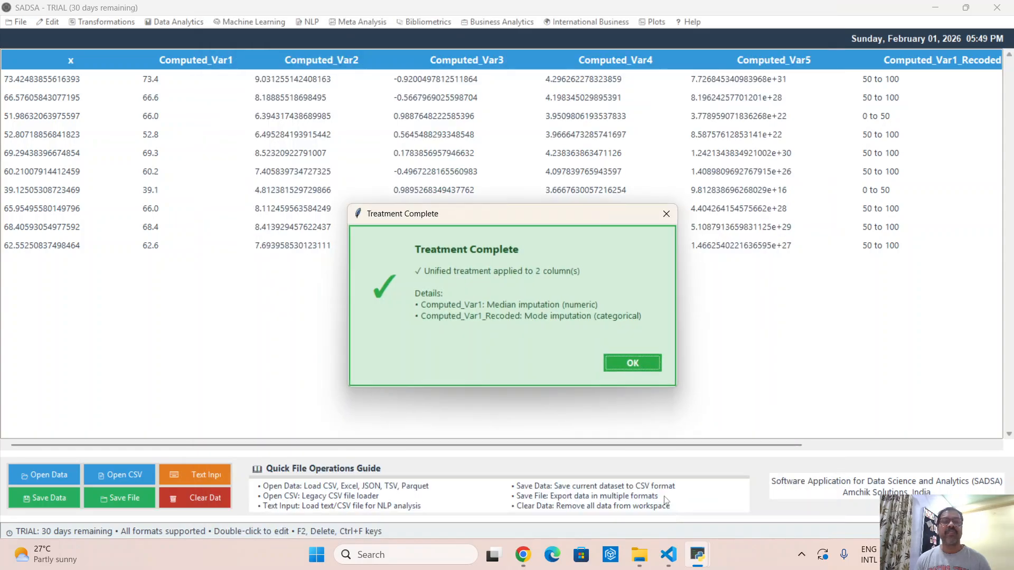
left_click(641, 367)
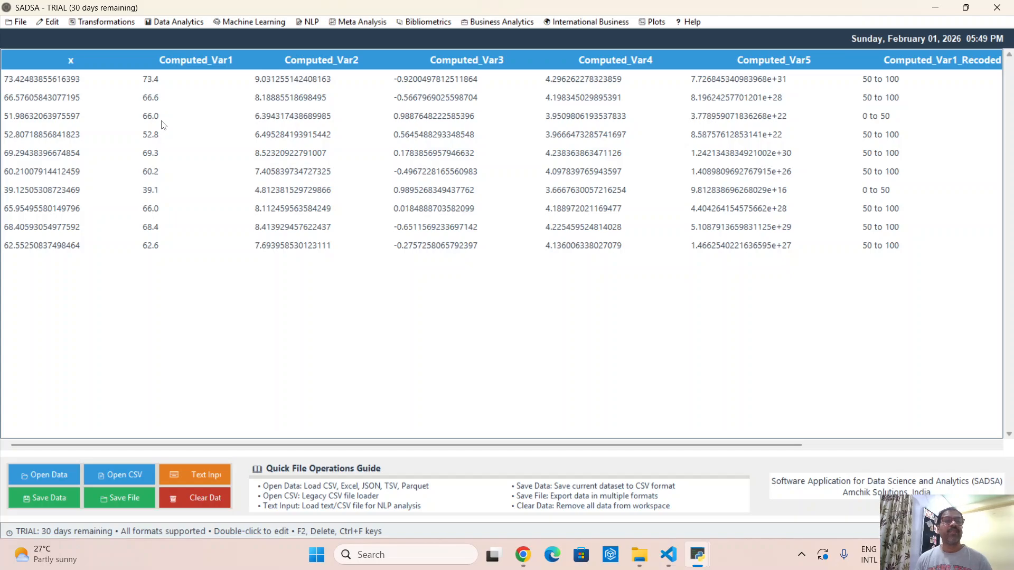
- Load missing_small.csv from the data folder and inspect the nan cells in the Var1 and Computed_Var1 columns
left_click(11, 23)
left_click(61, 81)
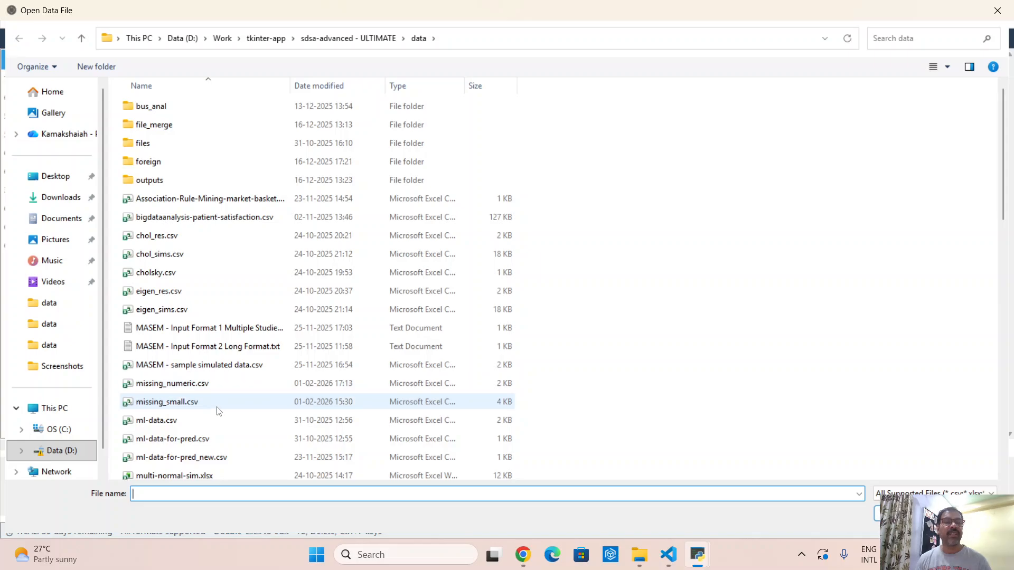
double_click(200, 405)
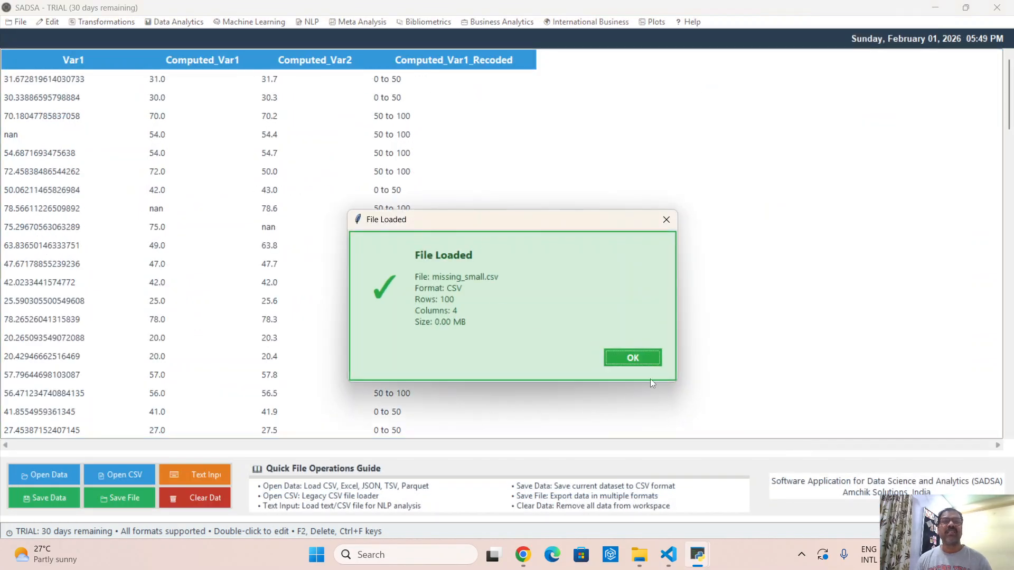
left_click(636, 360)
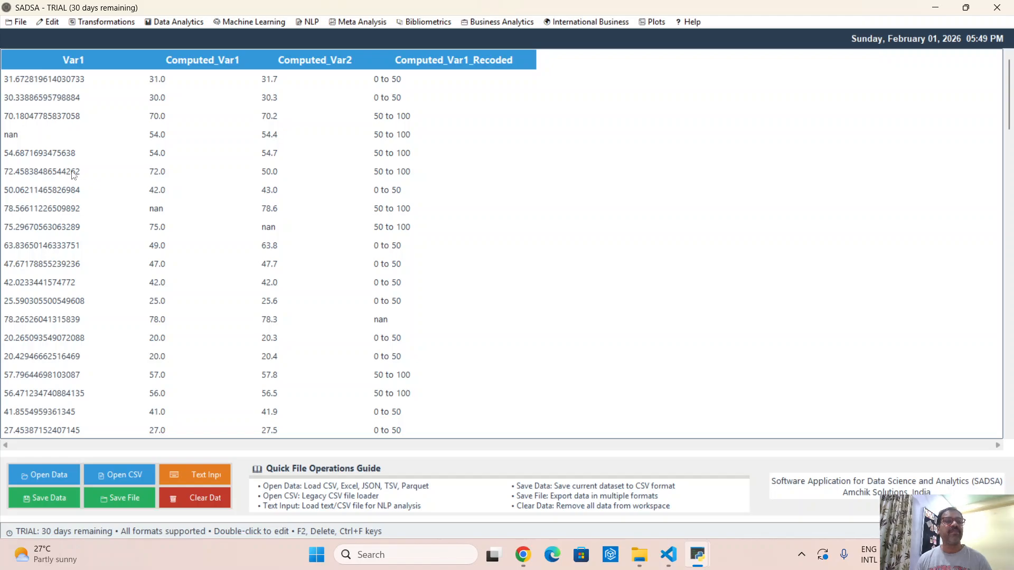
left_click(29, 138)
left_click(158, 209)
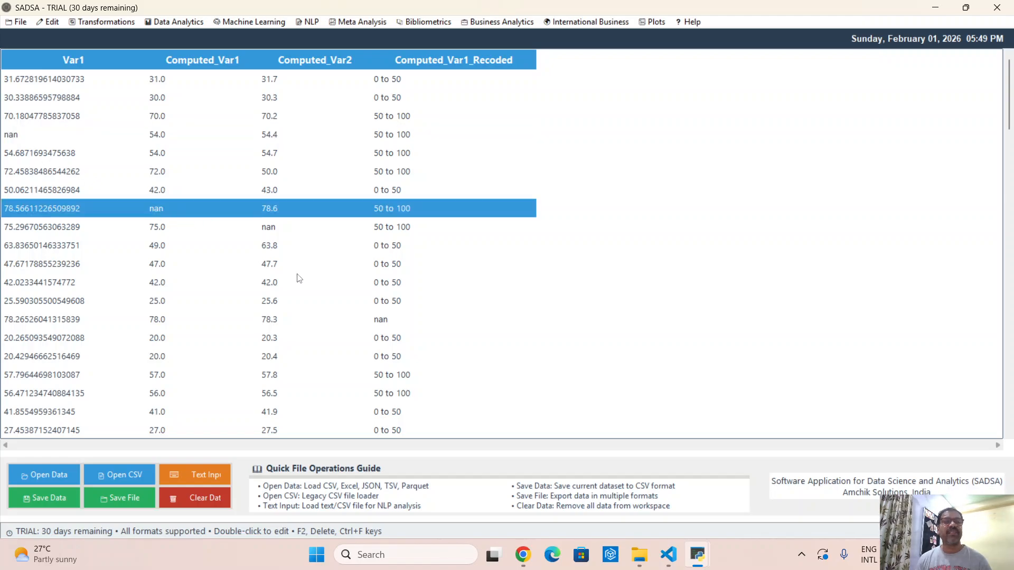
- Check the nan cells in Computed_Var2 and Computed_Var1_Recoded, and show the statistical missing data analysis in a maximized Missing Data Treatment window
left_click(287, 232)
left_click(384, 323)
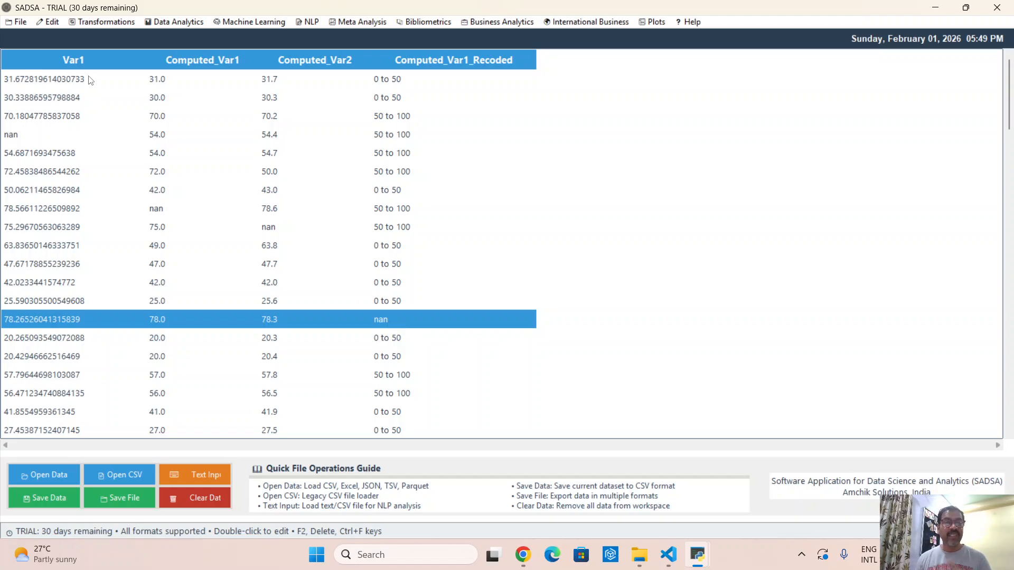
left_click(49, 22)
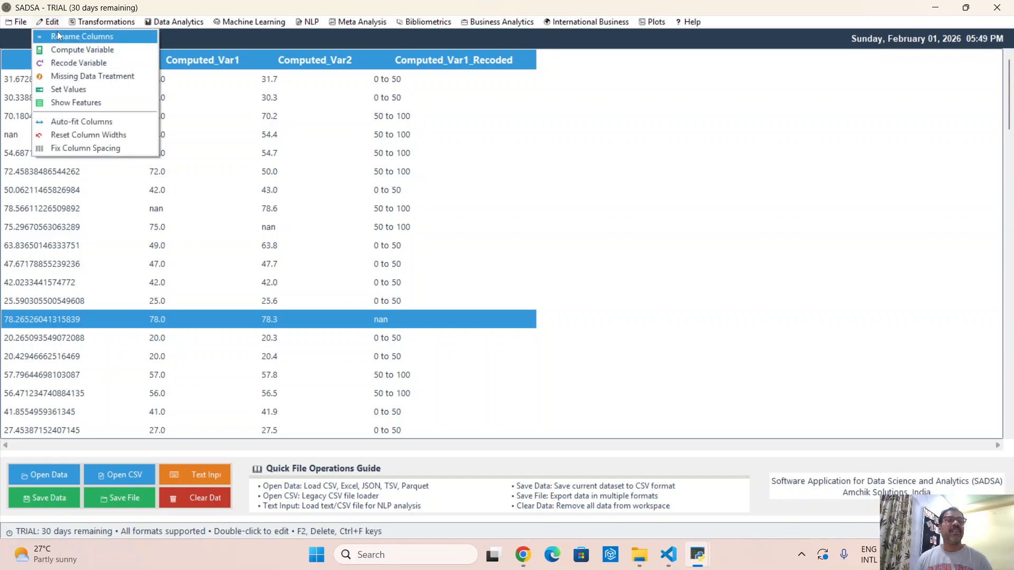
left_click(74, 77)
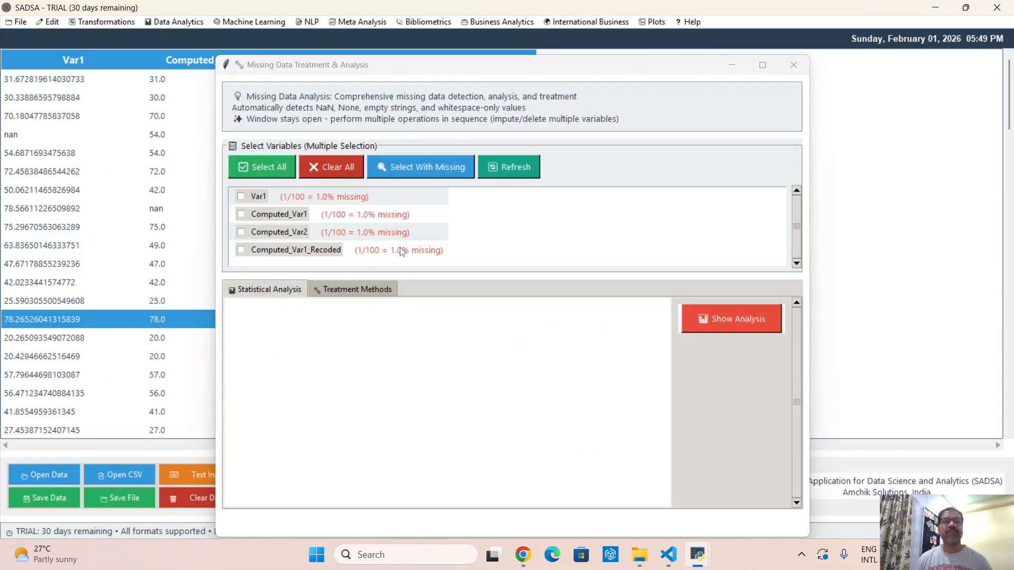
left_click(763, 64)
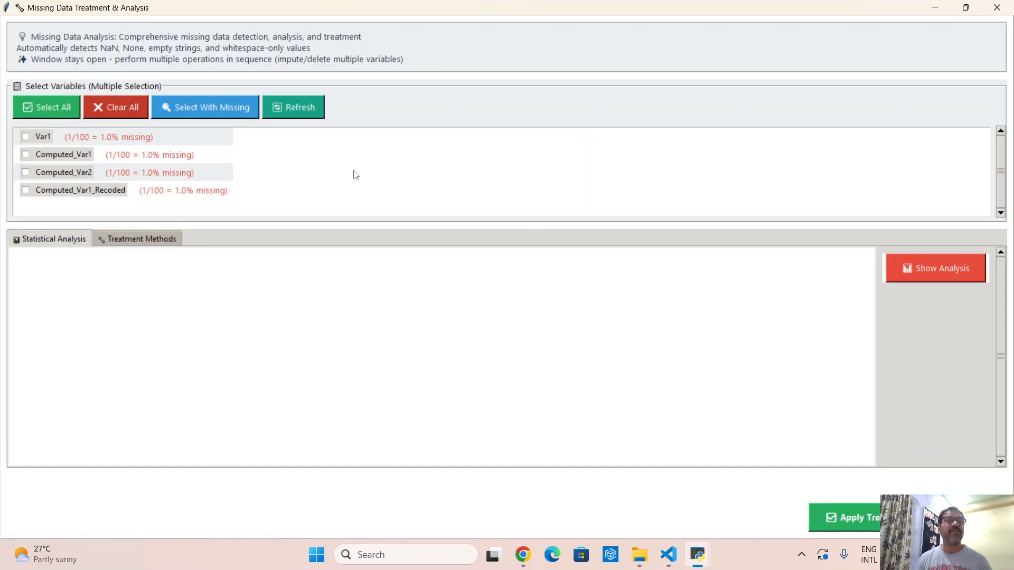
left_click(941, 273)
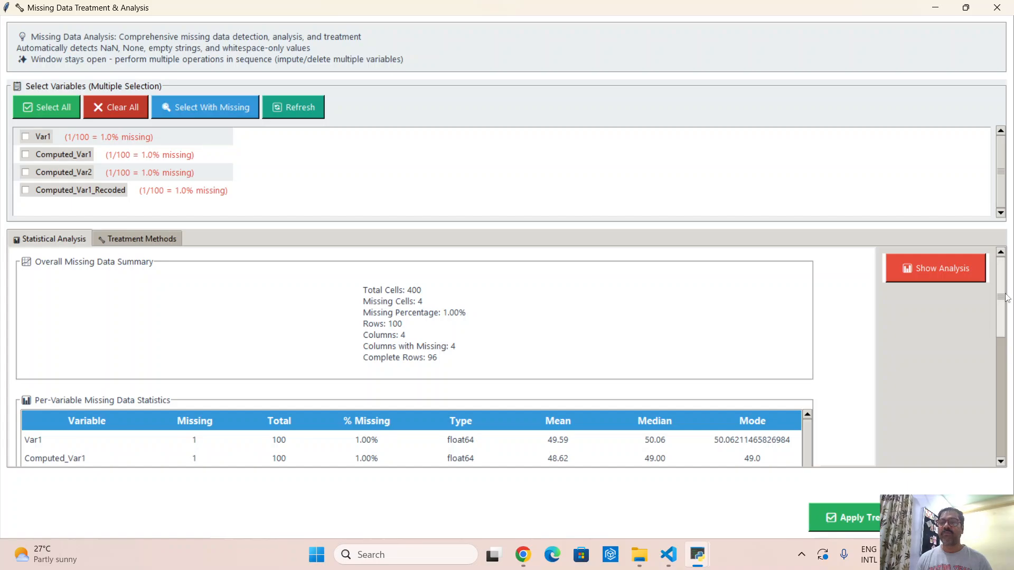
- Run the missing data mechanism tests in the current window and examine the p-value of Little's MCAR Test
left_click_drag(1001, 296, 1007, 416)
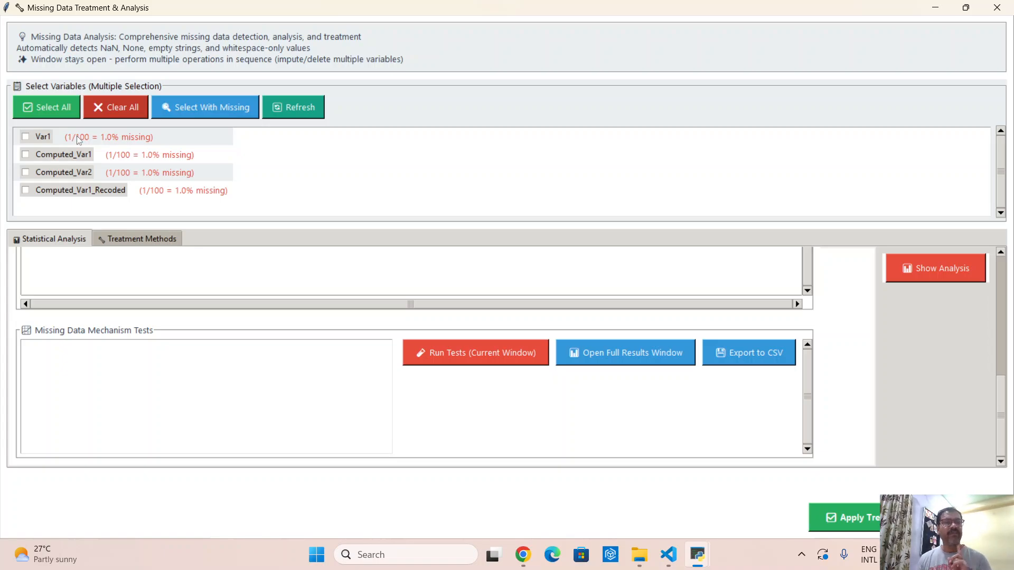
left_click(470, 351)
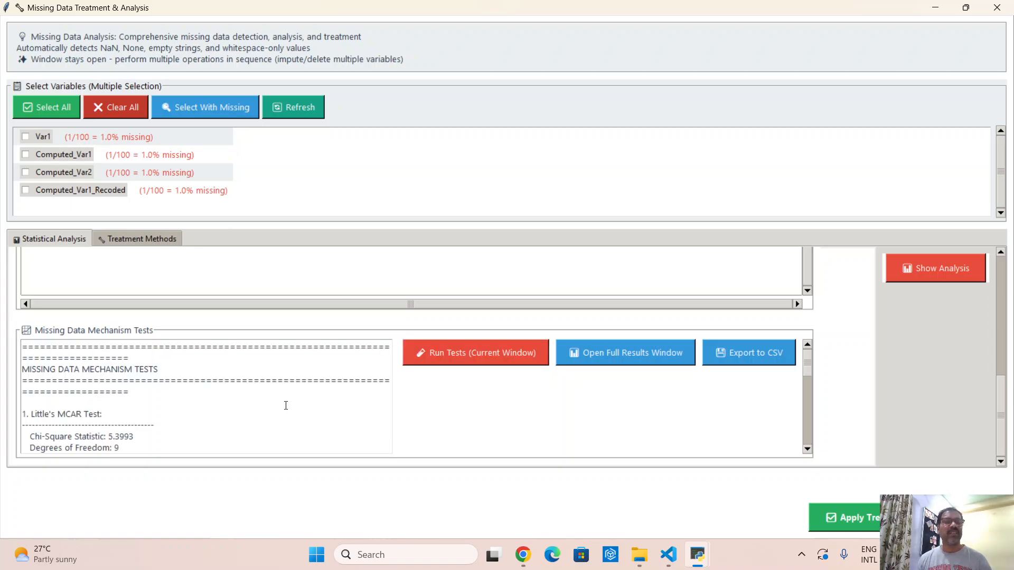
scroll(254, 404, "down", 2)
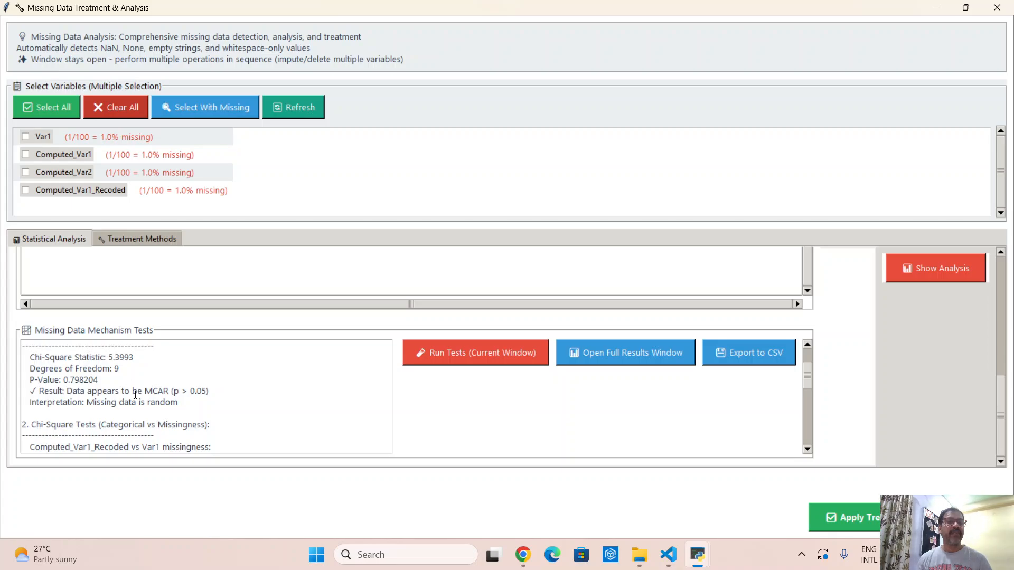
scroll(133, 403, "up", 2)
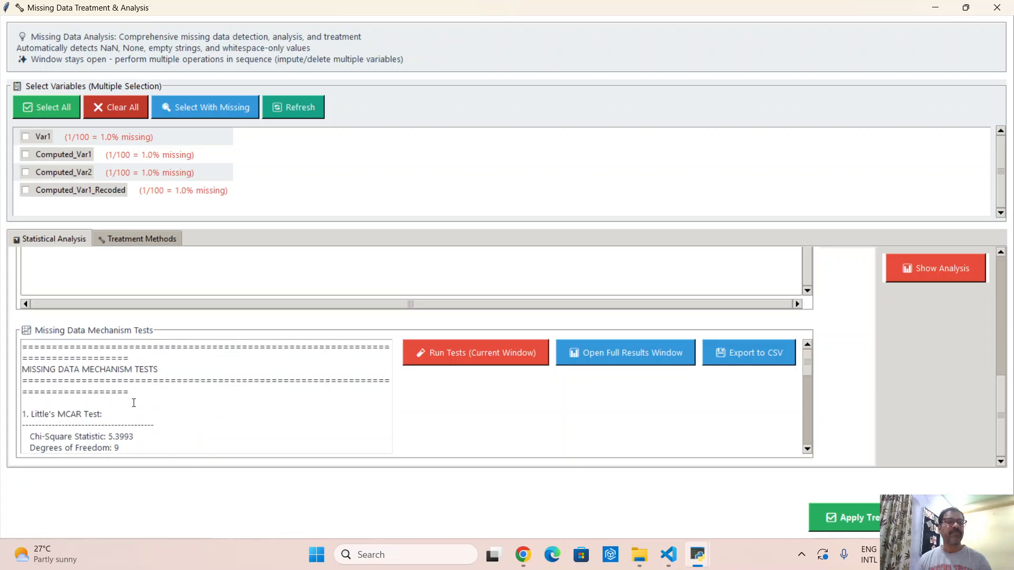
scroll(133, 403, "down", 1)
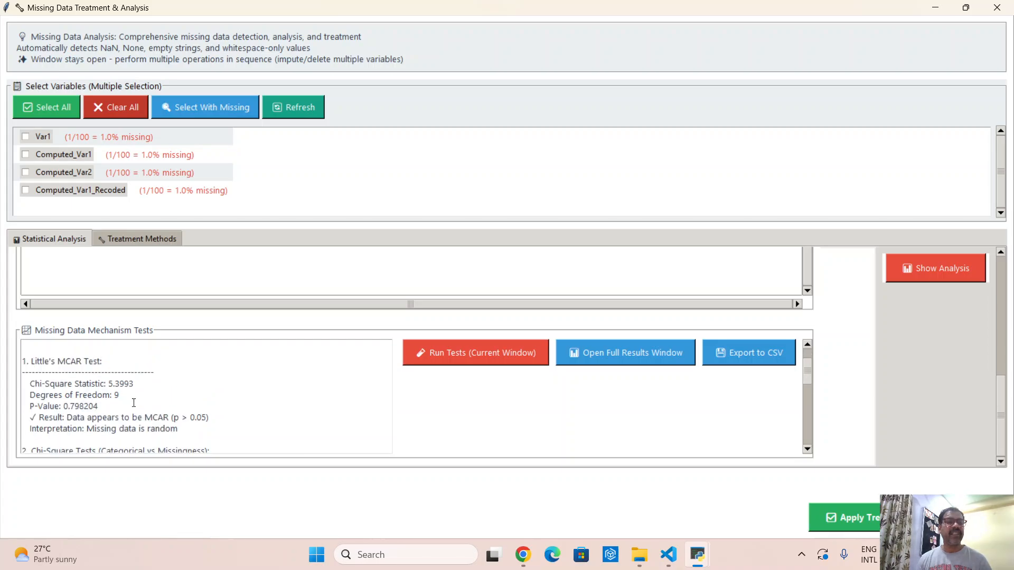
double_click(82, 406)
- Review the Chi-Square Tests of categorical variables against missingness, highlighting the p-value for Computed_Var1_Recoded vs Var1 missingness
scroll(207, 368, "down", 2)
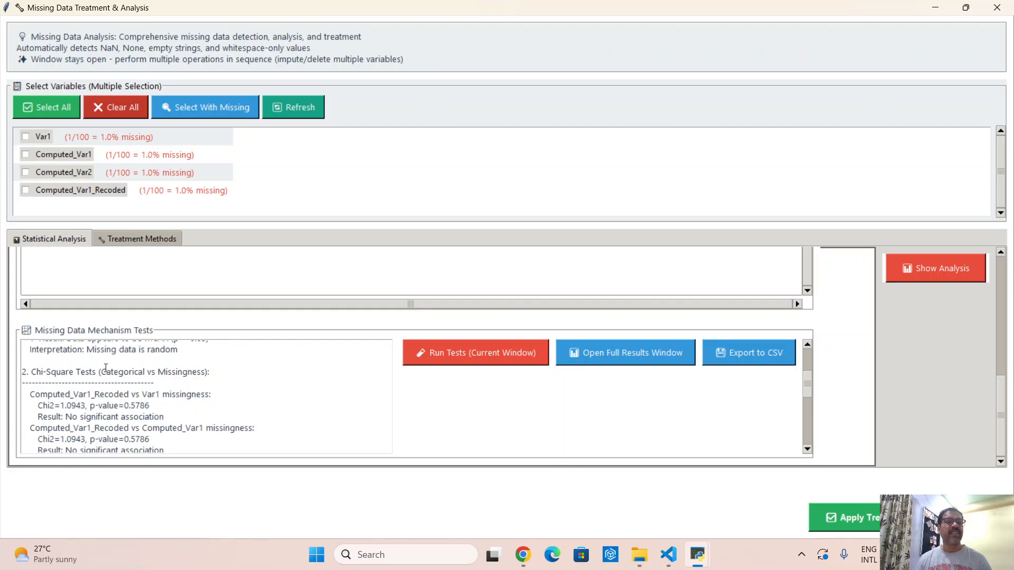
scroll(107, 394, "up", 1)
scroll(107, 416, "down", 1)
left_click_drag(118, 405, 150, 406)
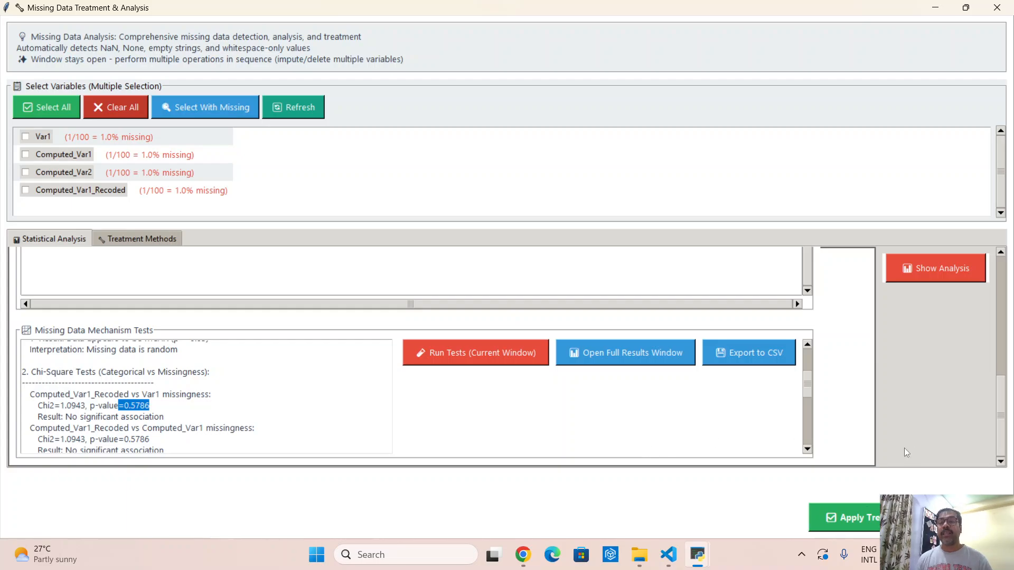
- Select all variables with missing values and apply the Unified Treatment statistical imputation method to them
left_click(153, 239)
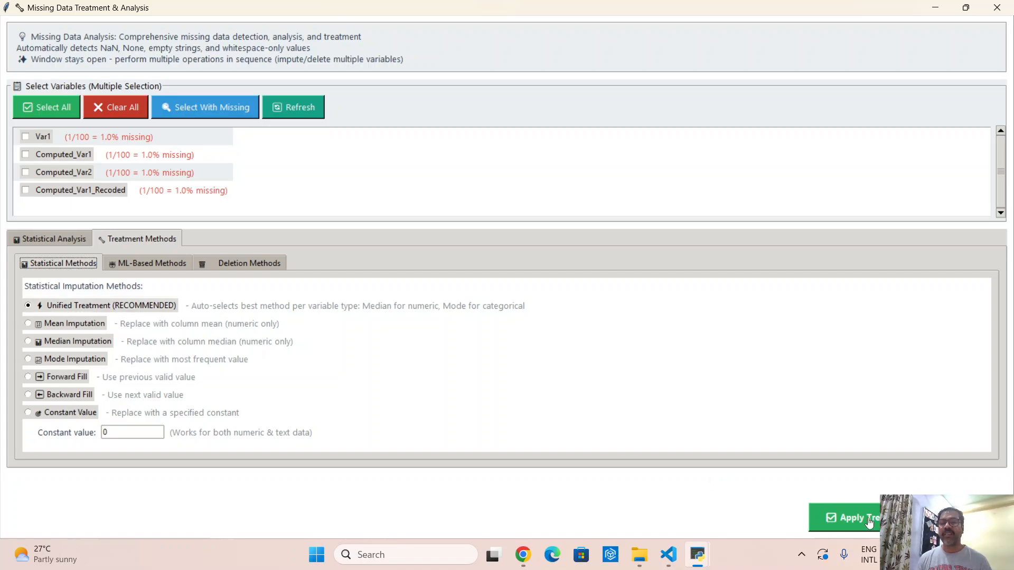
left_click(824, 517)
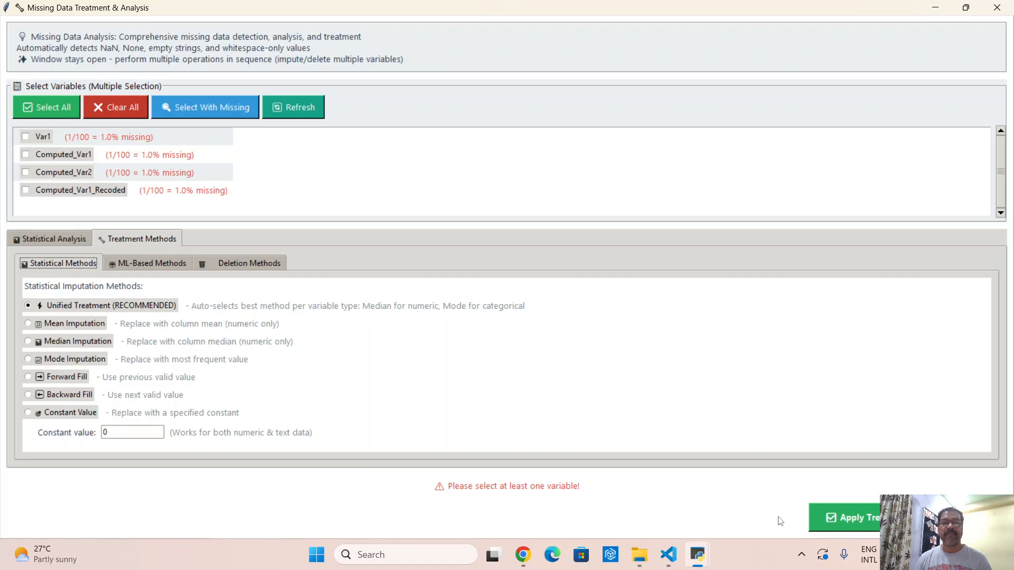
left_click(205, 110)
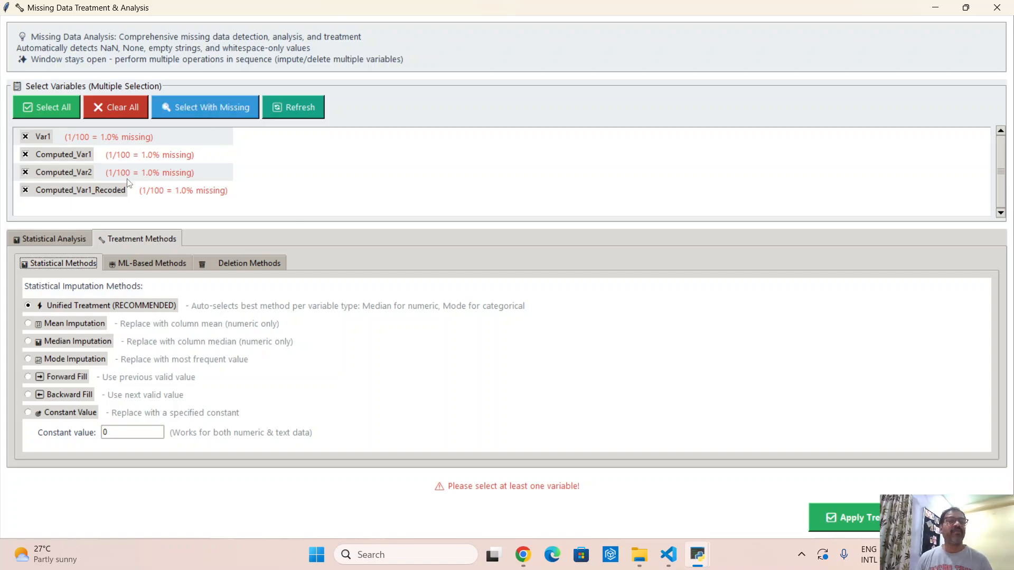
left_click(877, 522)
left_click(630, 373)
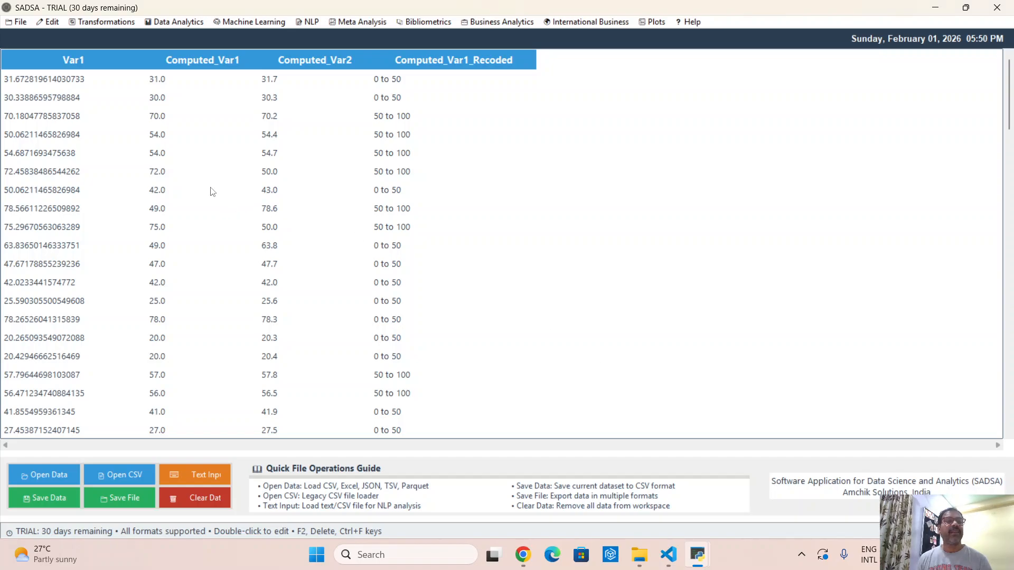